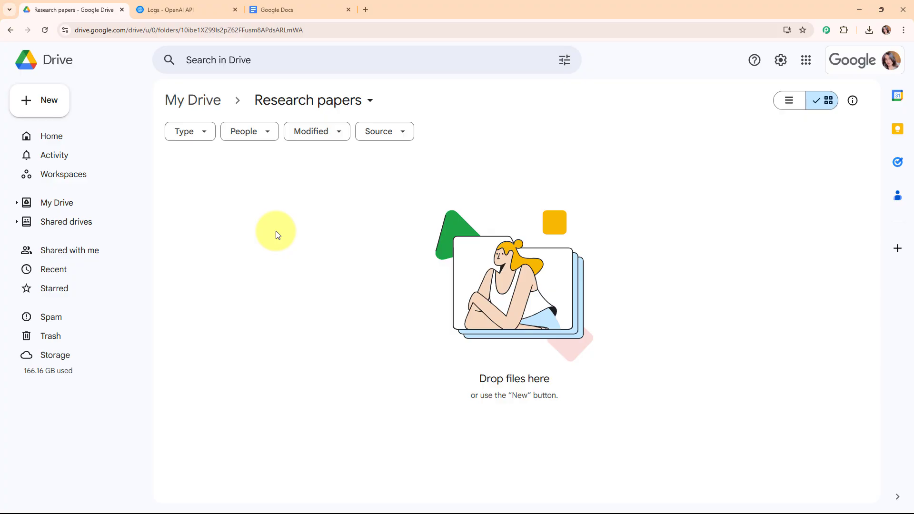
# - Look over the Research papers folder in Drive, the OpenAI API logs page and the Google Docs home page
pyautogui.click(198, 9)
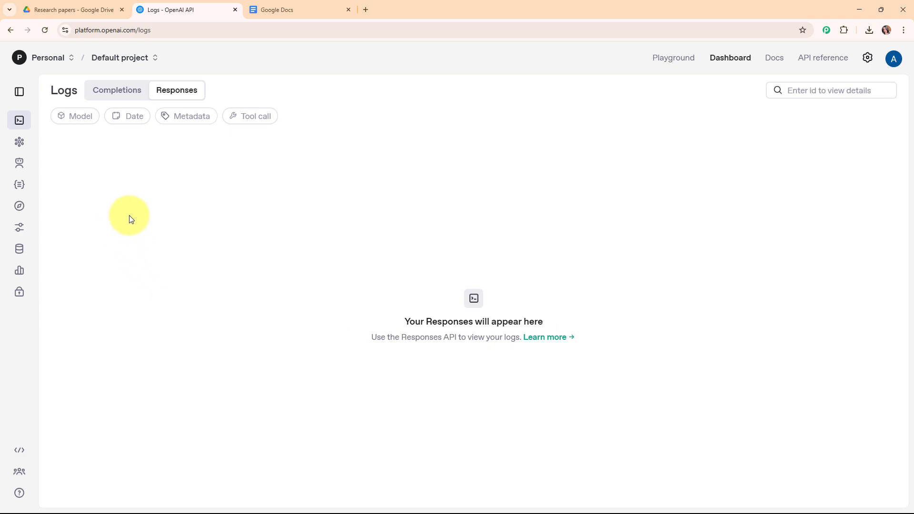
pyautogui.click(286, 5)
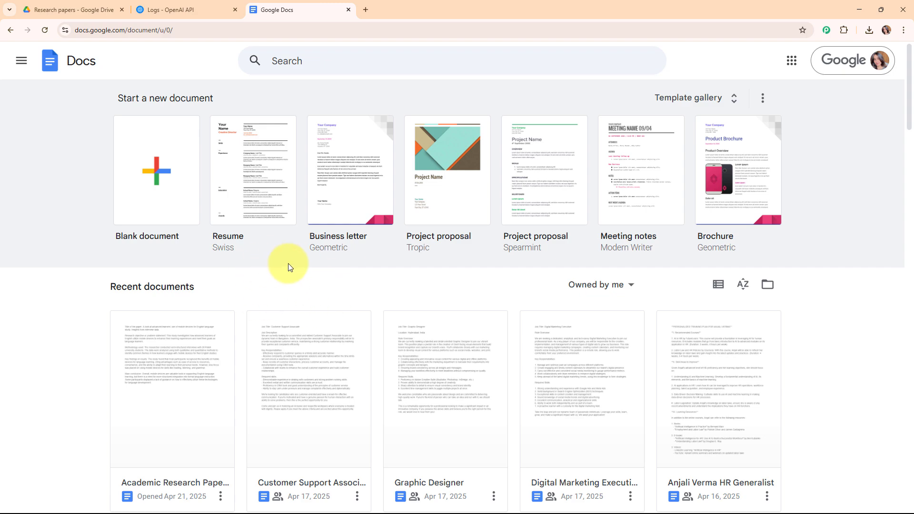
pyautogui.click(85, 9)
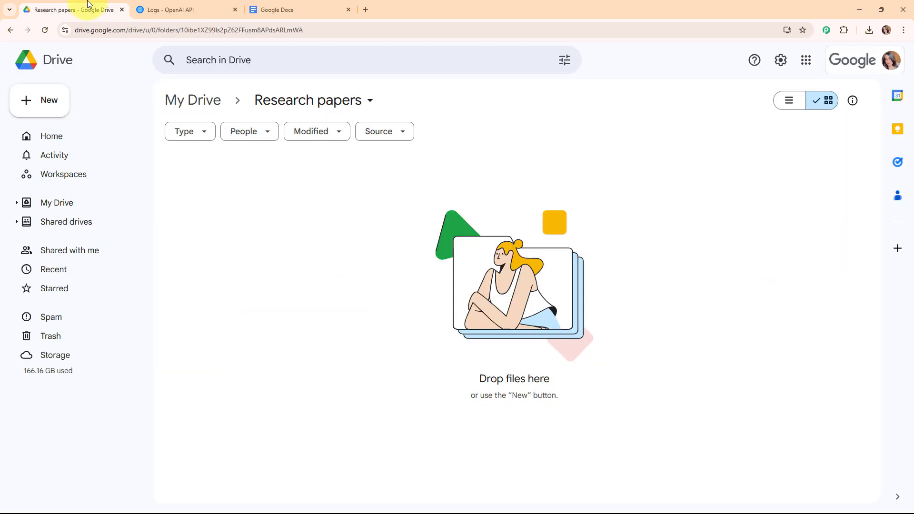
pyautogui.click(157, 5)
pyautogui.click(296, 6)
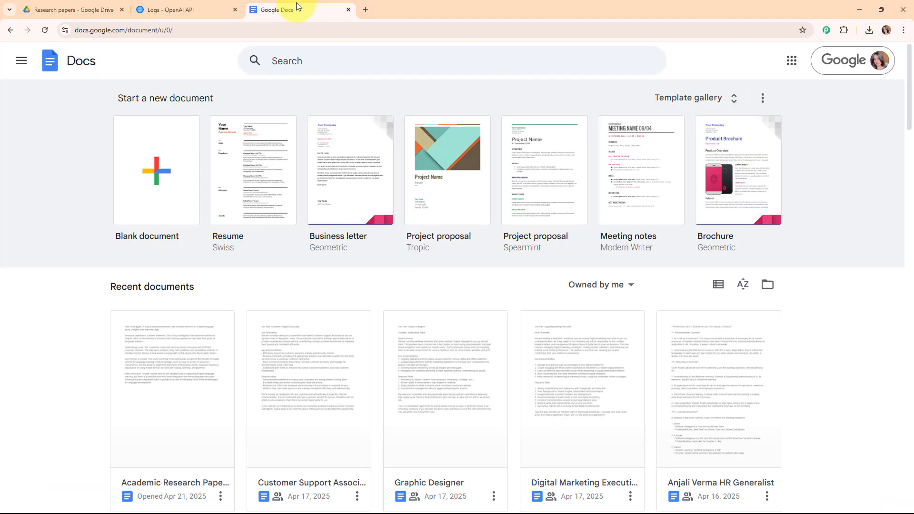
# - Go to pabbly.com/connect/ in a new browser tab, sign in and access the Pabbly Connect dashboard
pyautogui.click(365, 10)
pyautogui.write('pabbly.com/connect/')
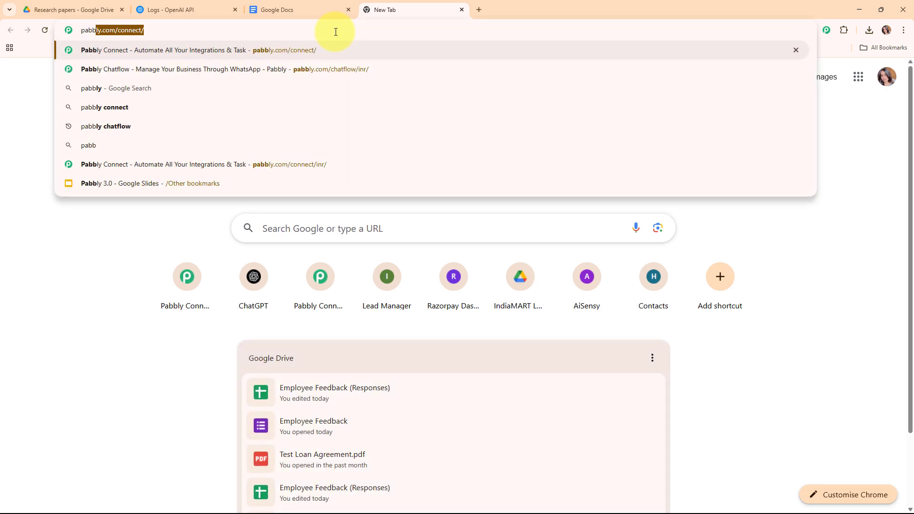
pyautogui.press('Return')
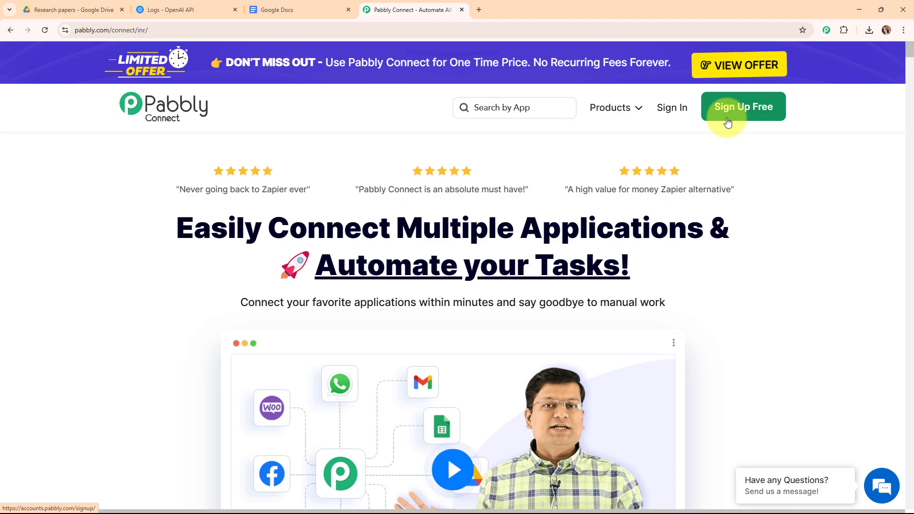
pyautogui.click(671, 108)
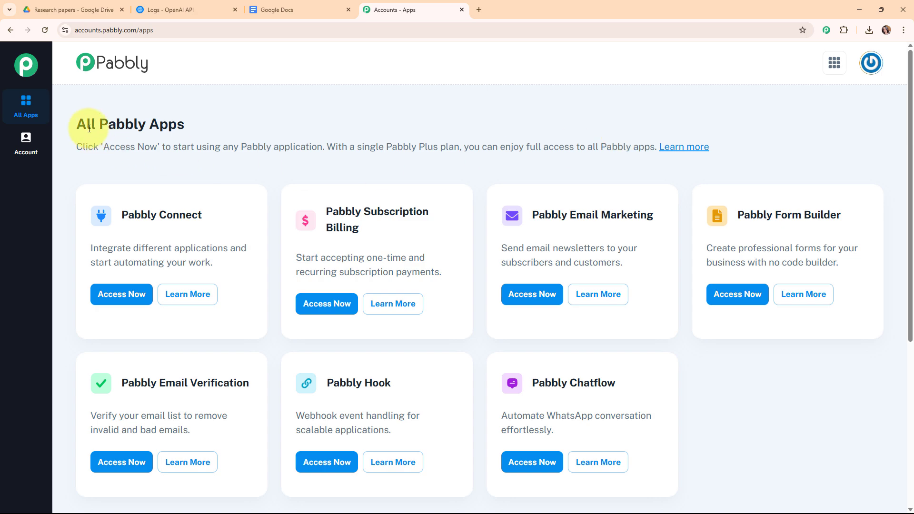
pyautogui.moveTo(76, 125); pyautogui.dragTo(218, 128)
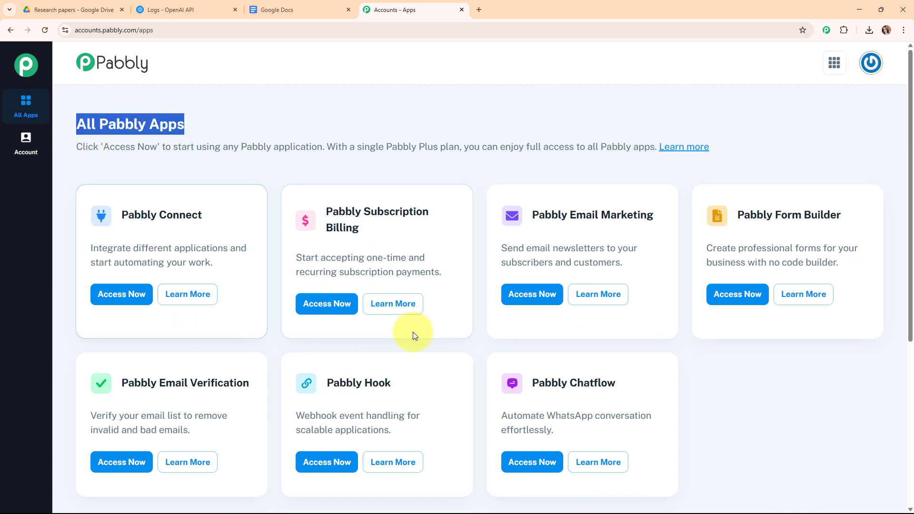
pyautogui.click(132, 309)
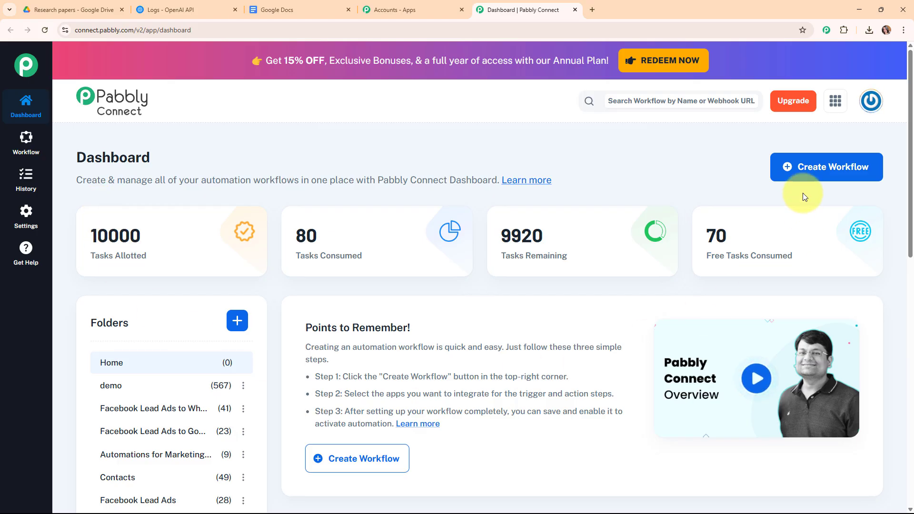
# - Start a new workflow named "Summarize Academic Research Papers using AI Agent" and assign it to the Automations folder
pyautogui.click(801, 176)
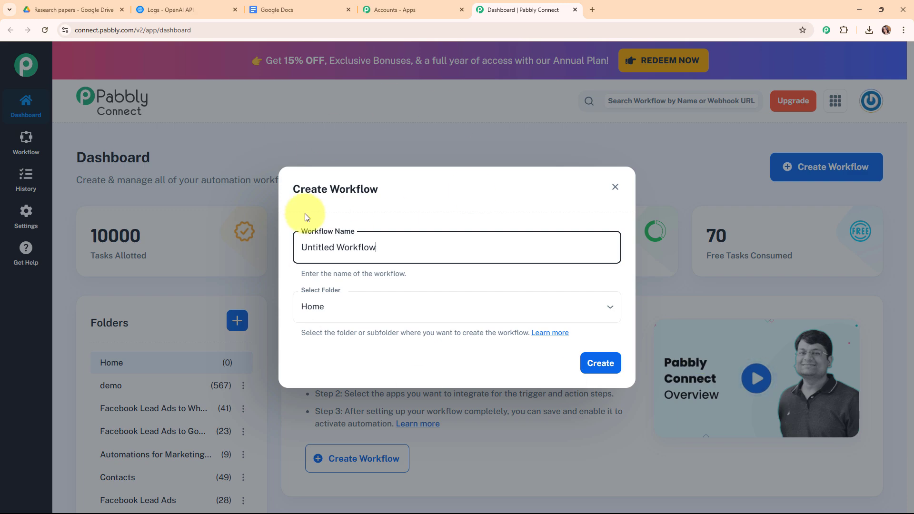
pyautogui.moveTo(381, 247); pyautogui.dragTo(264, 250)
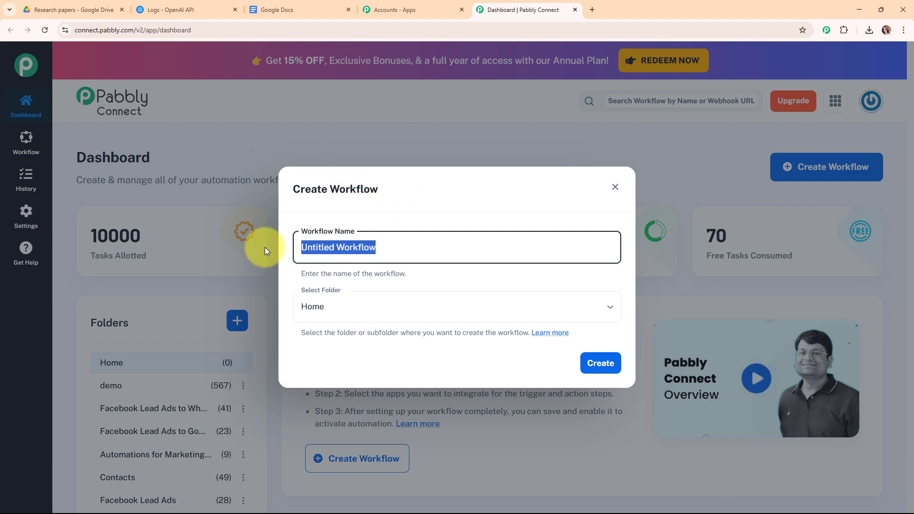
pyautogui.write('Summarize Academic Research Papers using AI Agent')
pyautogui.moveTo(302, 247); pyautogui.dragTo(534, 252)
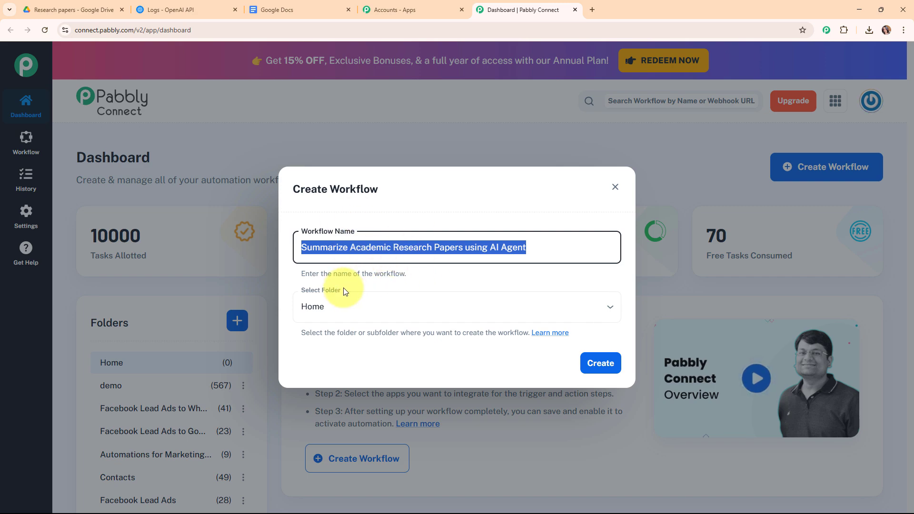
pyautogui.click(106, 180)
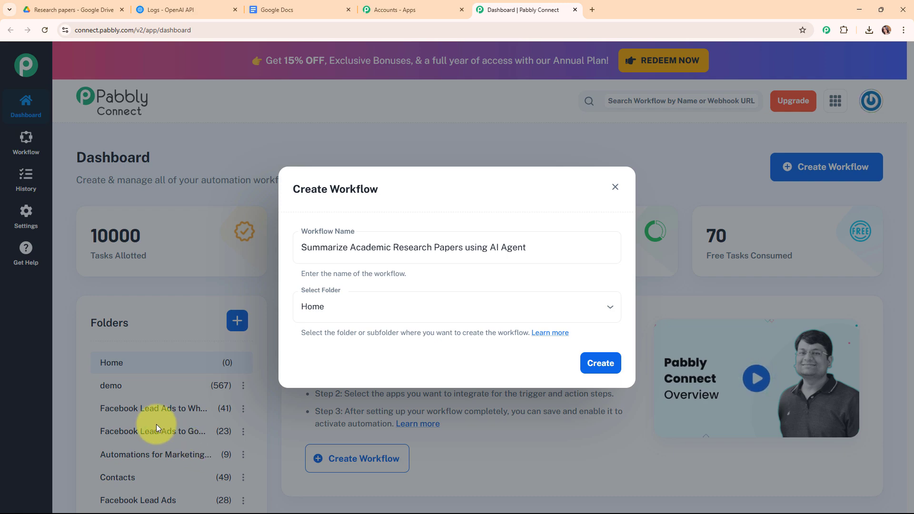
pyautogui.click(609, 307)
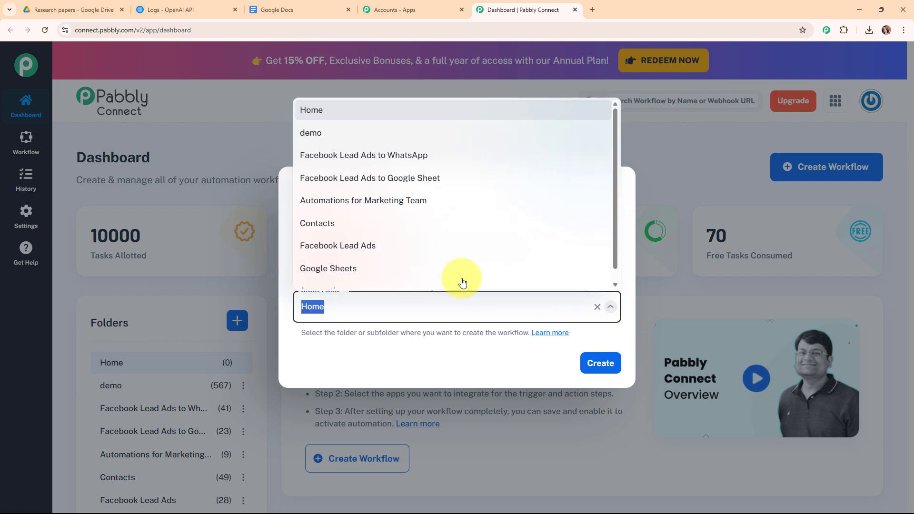
pyautogui.scroll(-1, 408, 266)
pyautogui.click(408, 277)
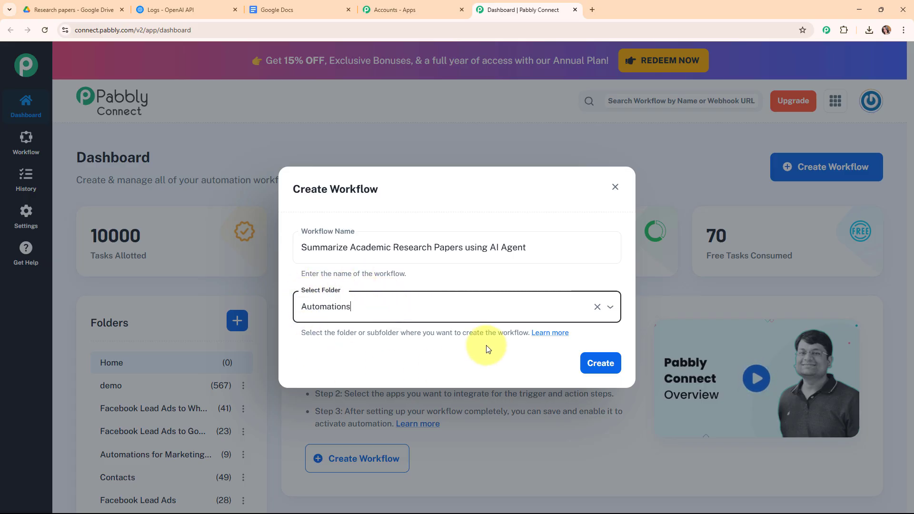
# - Read through the support article about workflow folders and close it
pyautogui.click(548, 331)
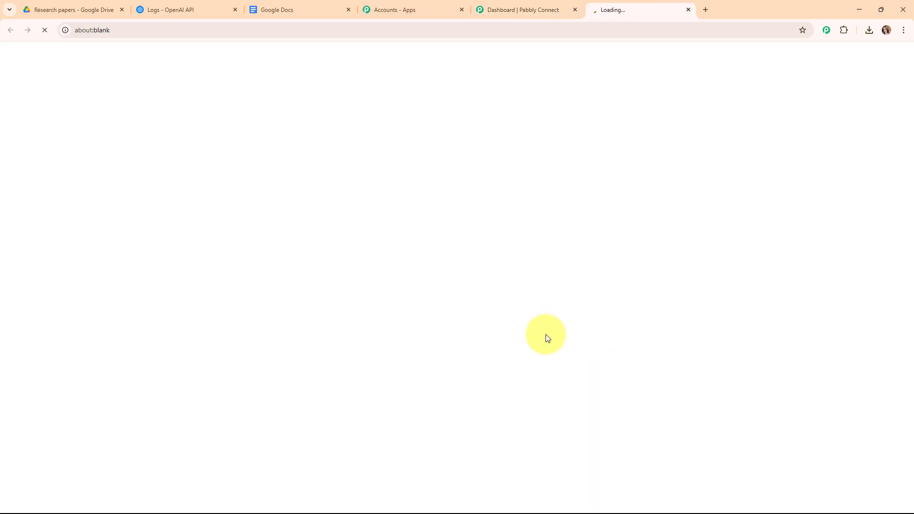
pyautogui.scroll(-13, 538, 288)
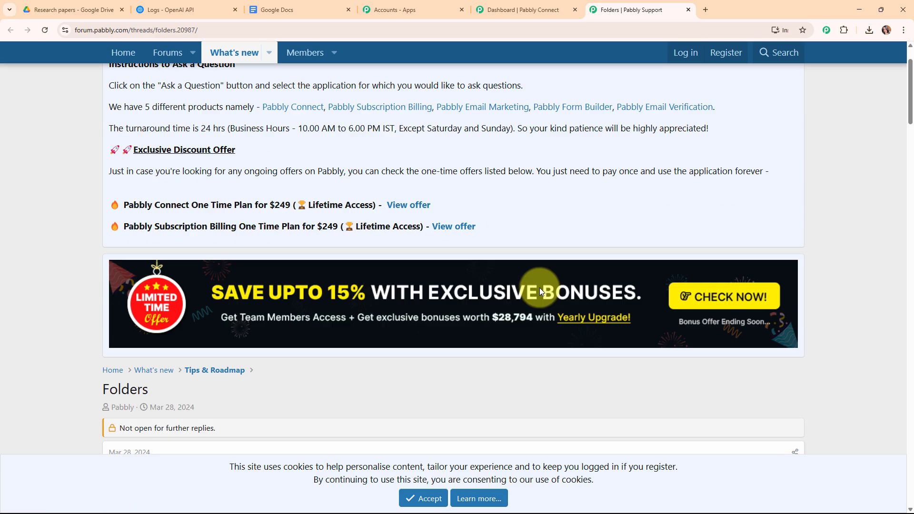
pyautogui.scroll(-20, 540, 288)
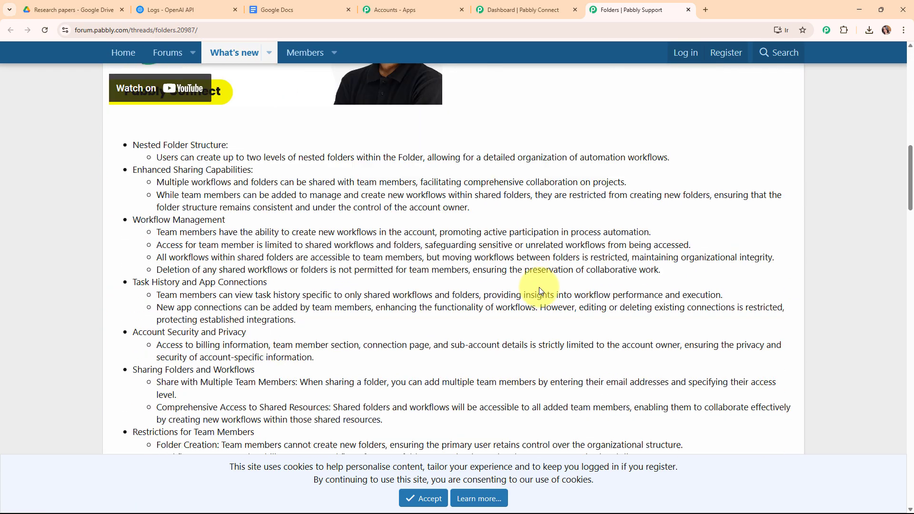
pyautogui.scroll(-11, 539, 288)
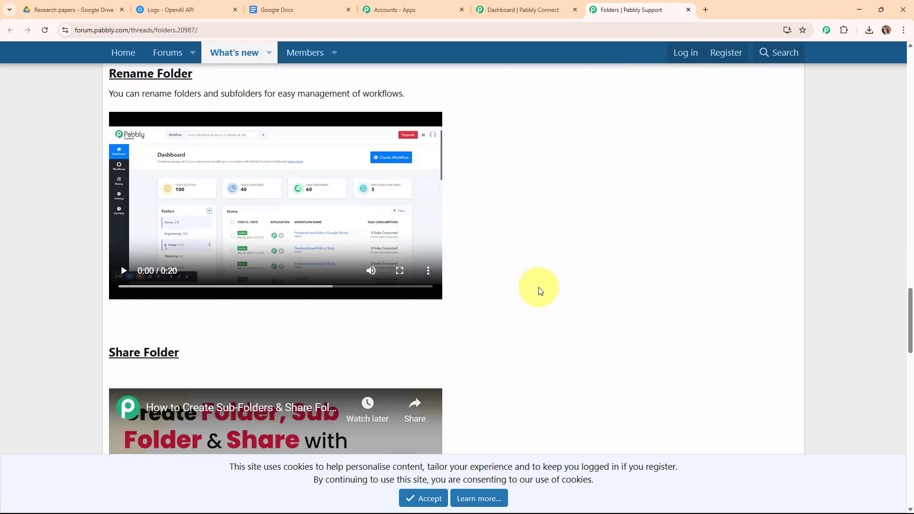
pyautogui.scroll(9, 535, 266)
pyautogui.scroll(20, 537, 245)
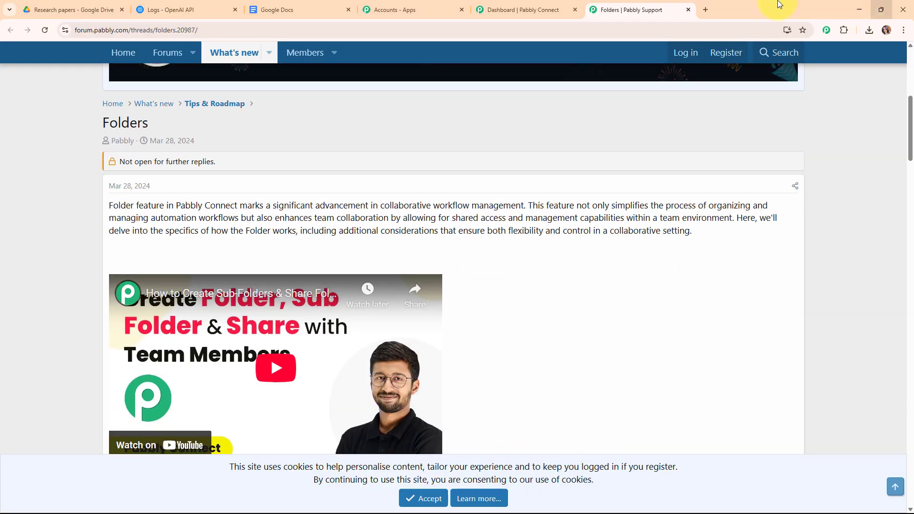
pyautogui.click(689, 9)
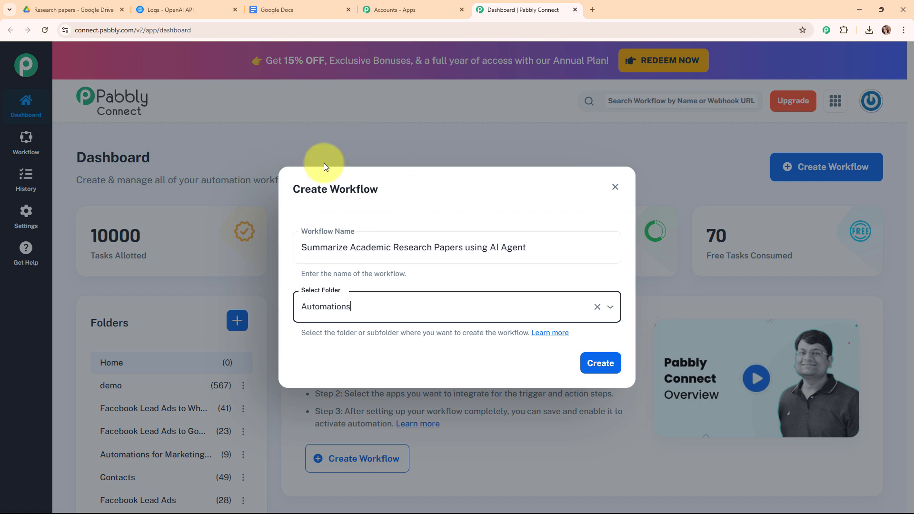
# - Create the workflow and check its trigger and action steps, leaving the trigger step expanded
pyautogui.click(585, 367)
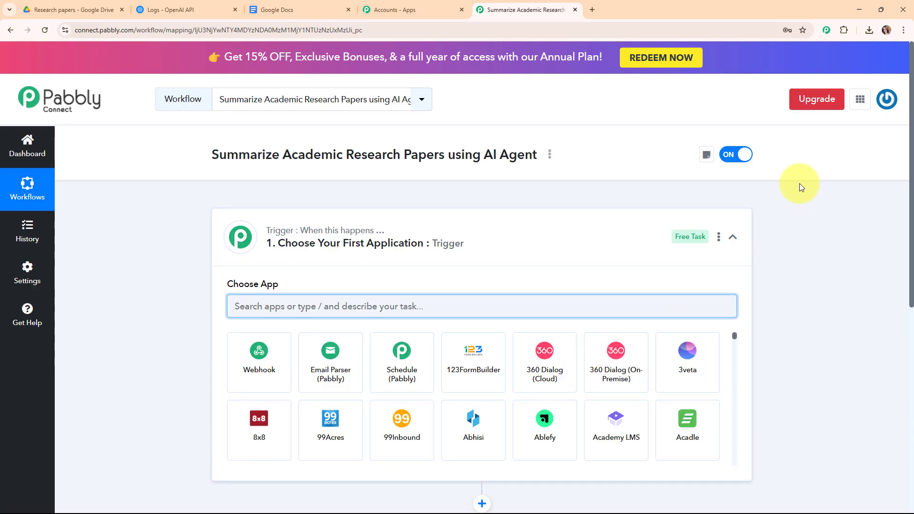
pyautogui.click(732, 236)
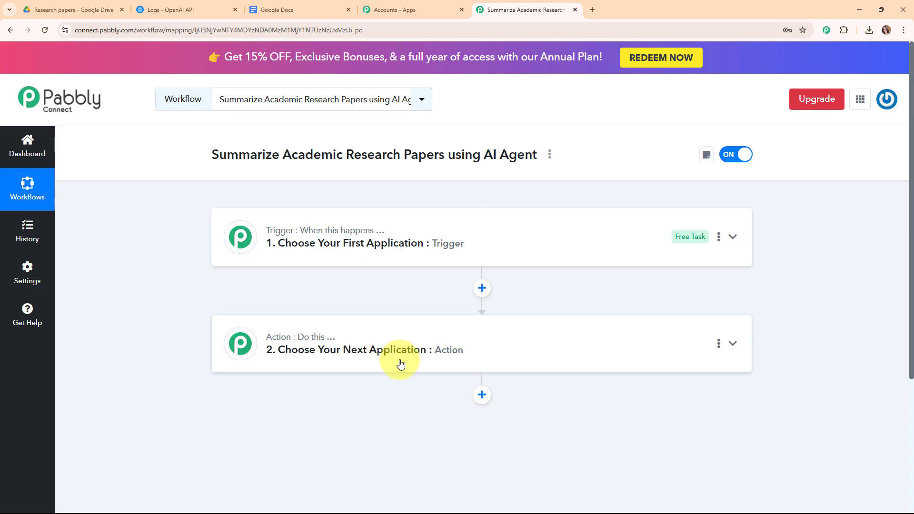
pyautogui.click(521, 224)
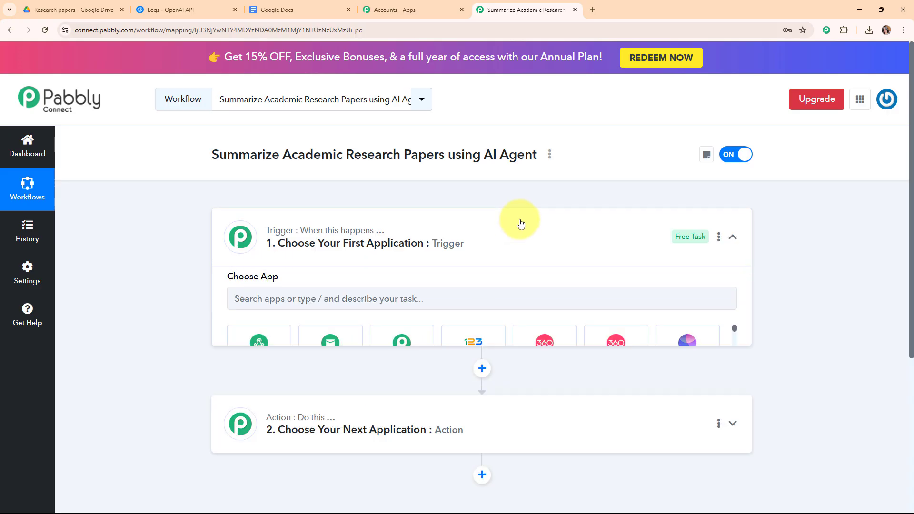
# - Set the trigger application to Google Drive with the New File in Specific Folder event
pyautogui.click(375, 316)
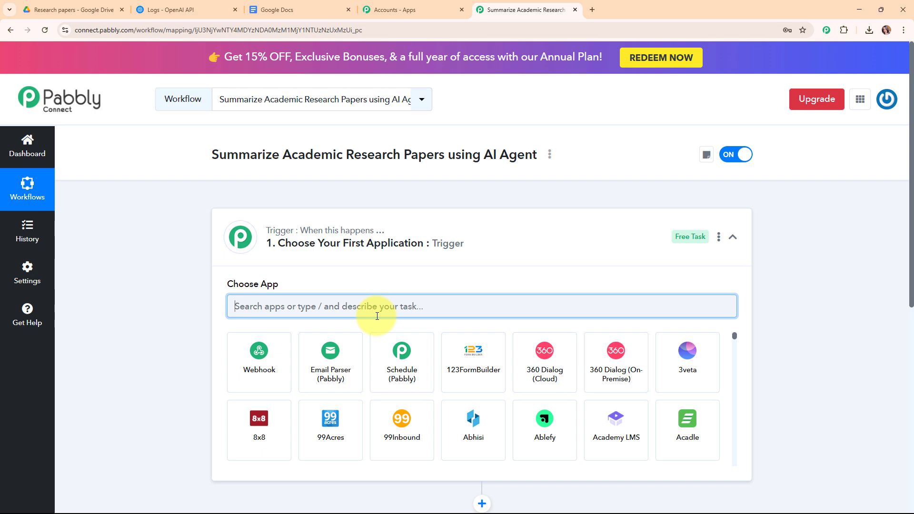
pyautogui.write('goo')
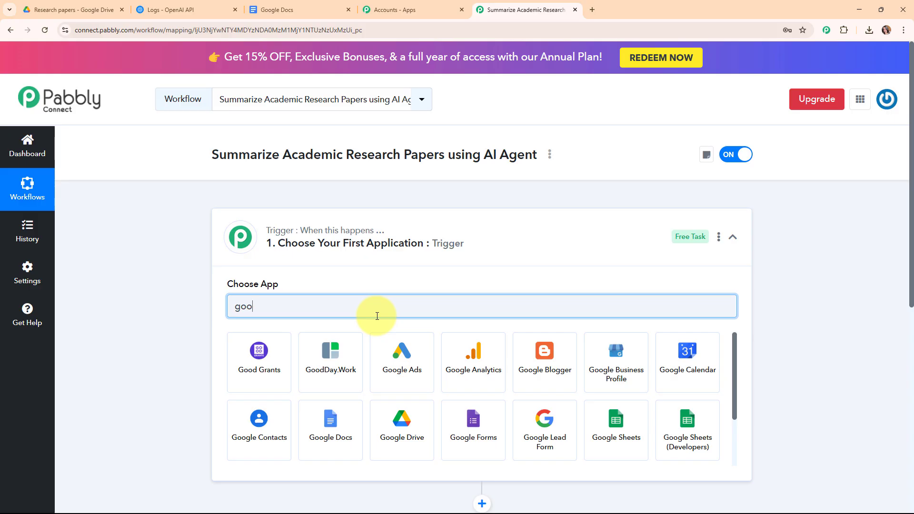
pyautogui.click(400, 441)
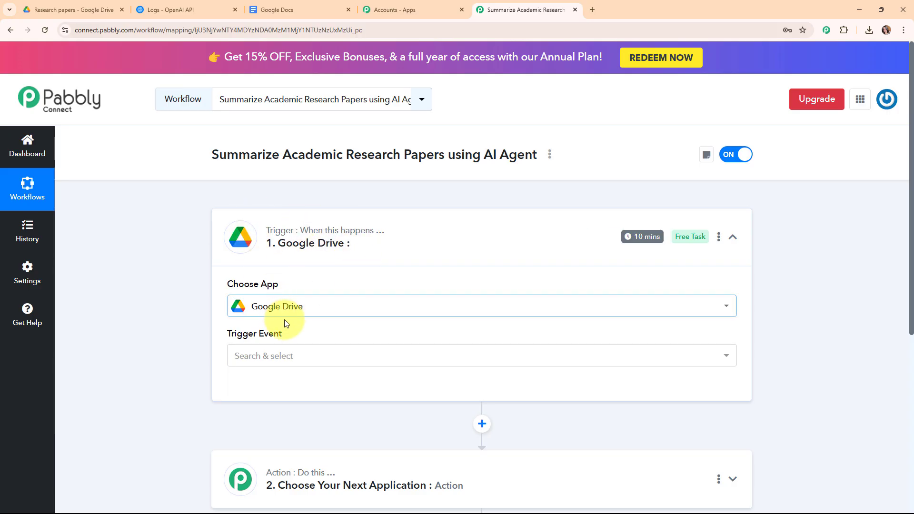
pyautogui.click(292, 359)
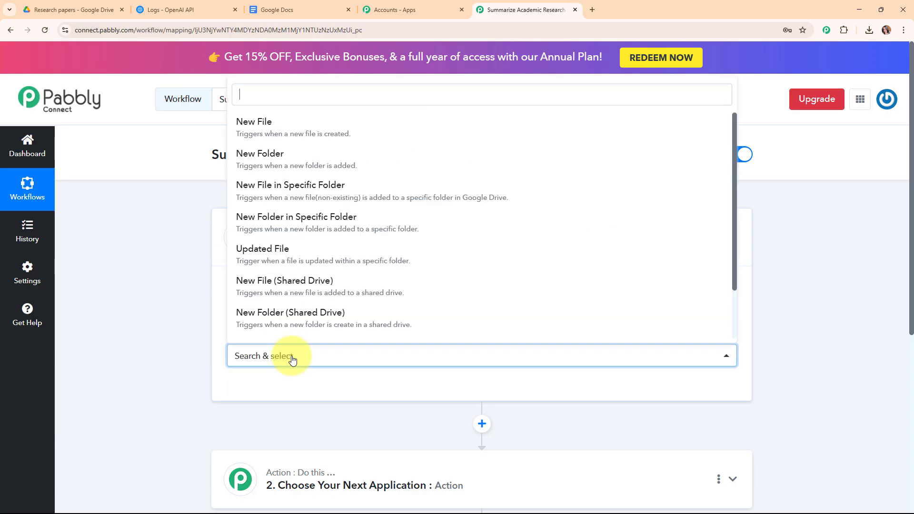
pyautogui.click(273, 188)
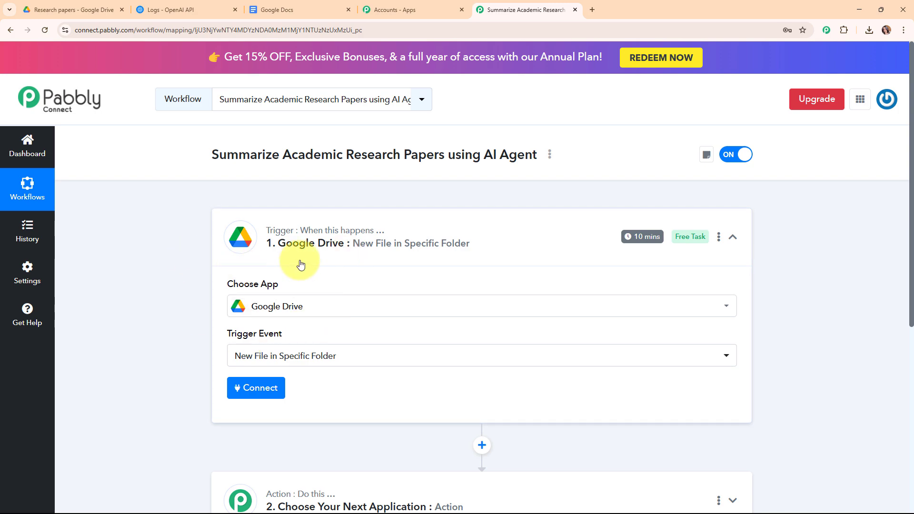
# - Connect Google Drive through a new connection authorised with a Google account, using Research papers as the trigger's folder
pyautogui.click(272, 387)
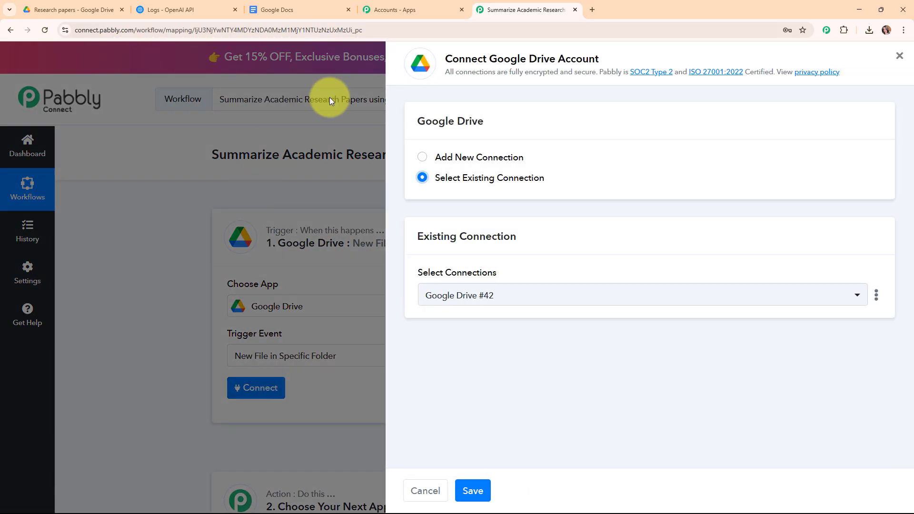
pyautogui.click(422, 158)
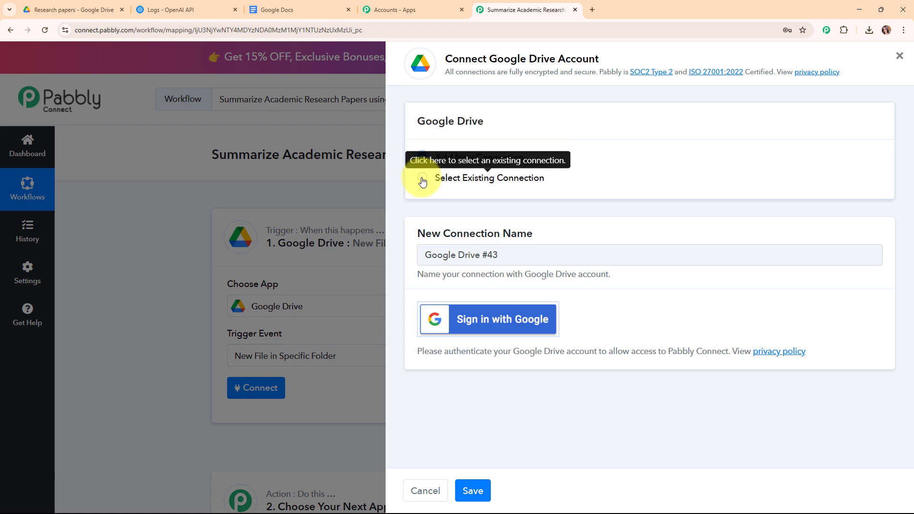
pyautogui.click(552, 333)
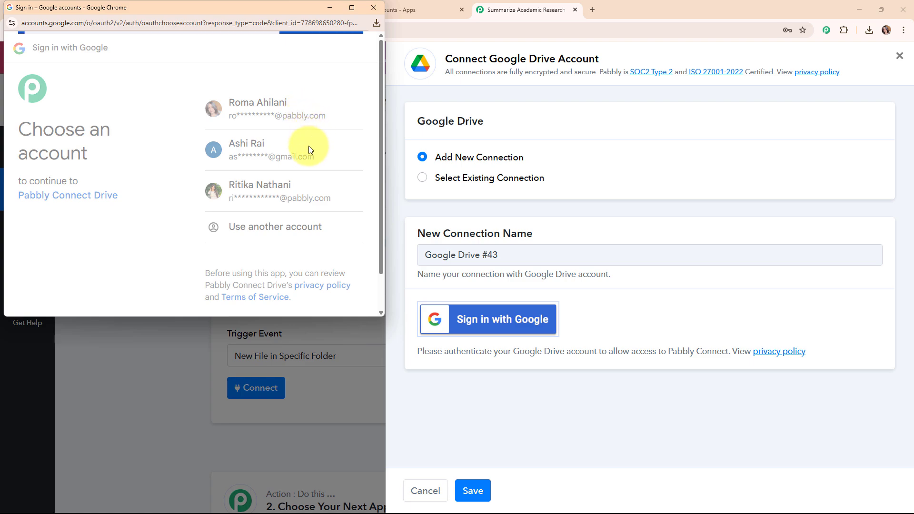
pyautogui.click(322, 254)
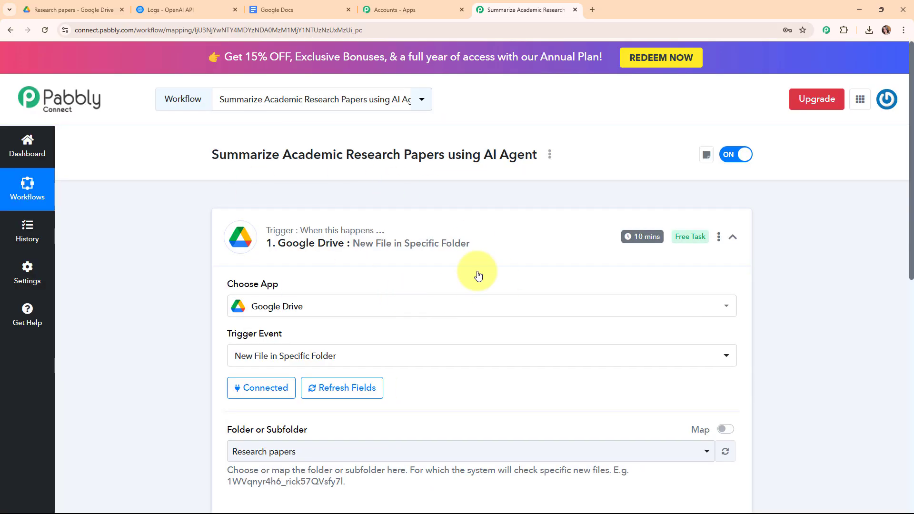
pyautogui.scroll(-5, 528, 276)
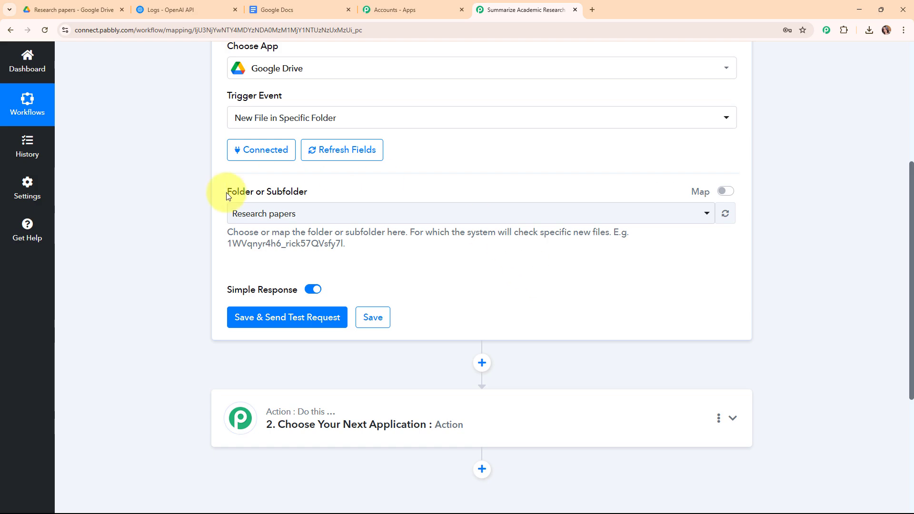
pyautogui.moveTo(211, 194); pyautogui.dragTo(314, 197)
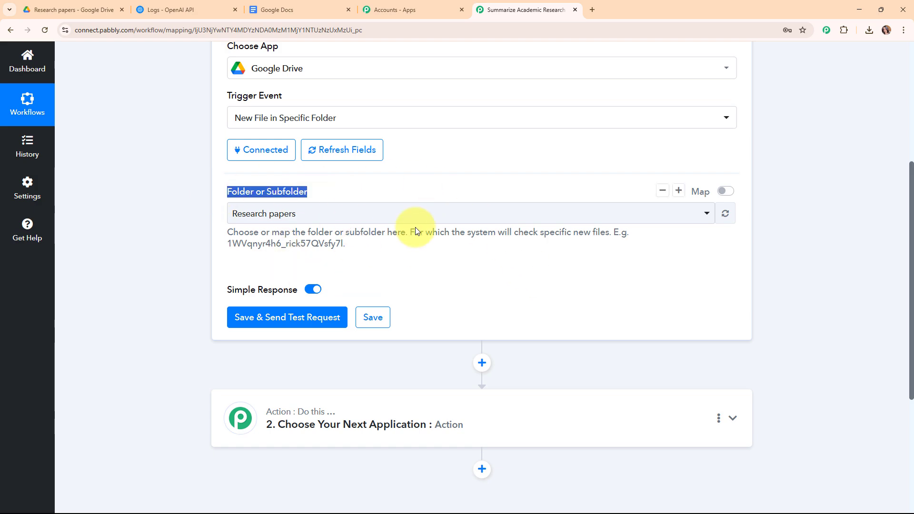
# - Switch to Google Drive and rename the open Research papers folder to Research Papers
pyautogui.click(93, 9)
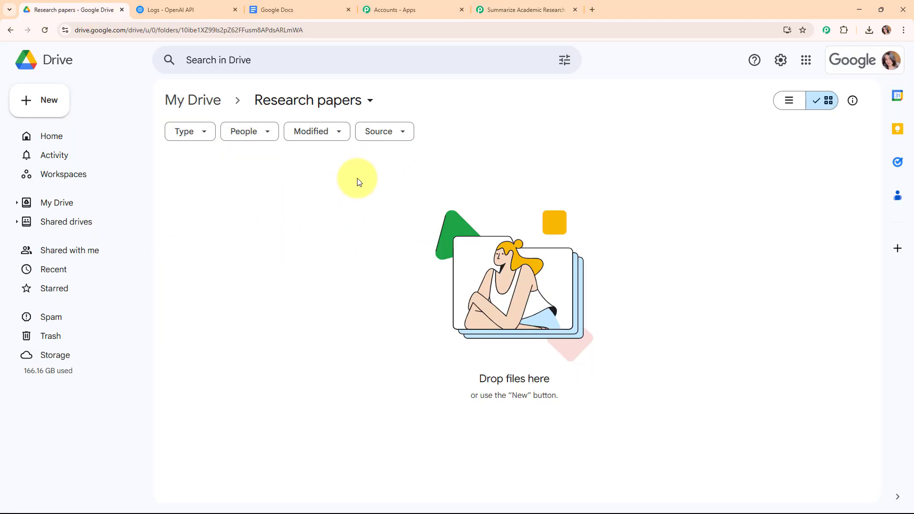
pyautogui.click(371, 101)
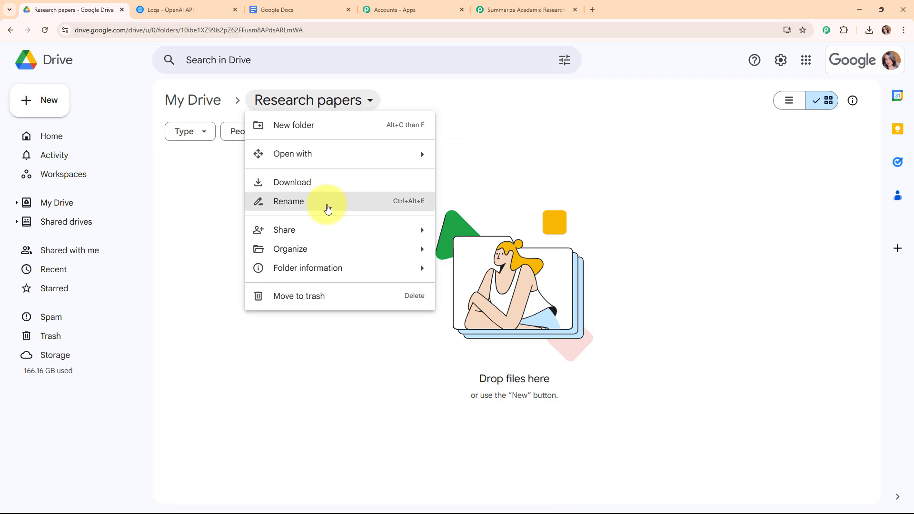
pyautogui.click(327, 209)
pyautogui.click(427, 276)
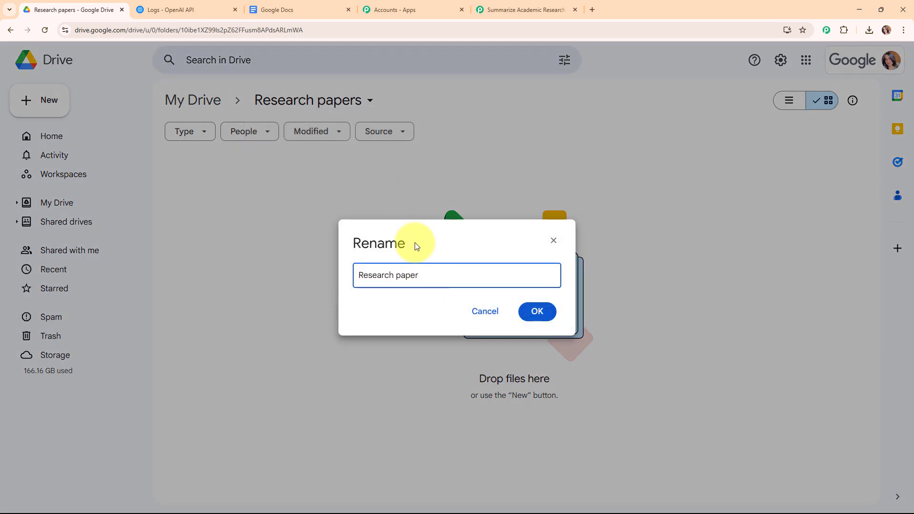
pyautogui.write('Papers')
pyautogui.press('Return')
# - Back in Pabbly Connect, refresh the trigger's folder list and select Research Papers as the folder
pyautogui.click(534, 10)
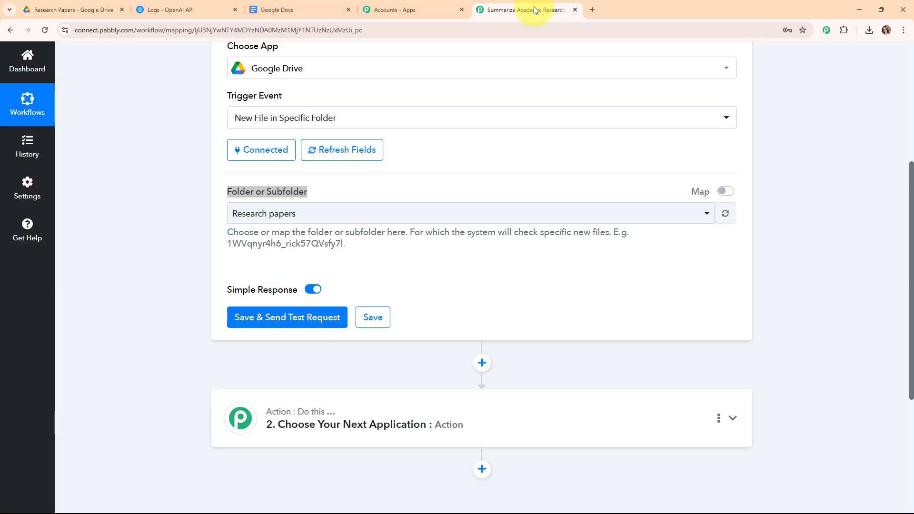
pyautogui.click(730, 215)
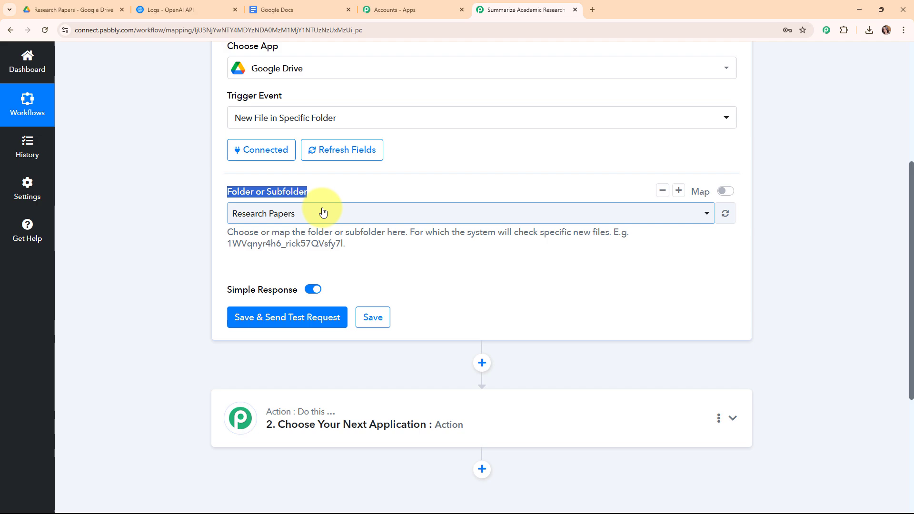
pyautogui.click(322, 212)
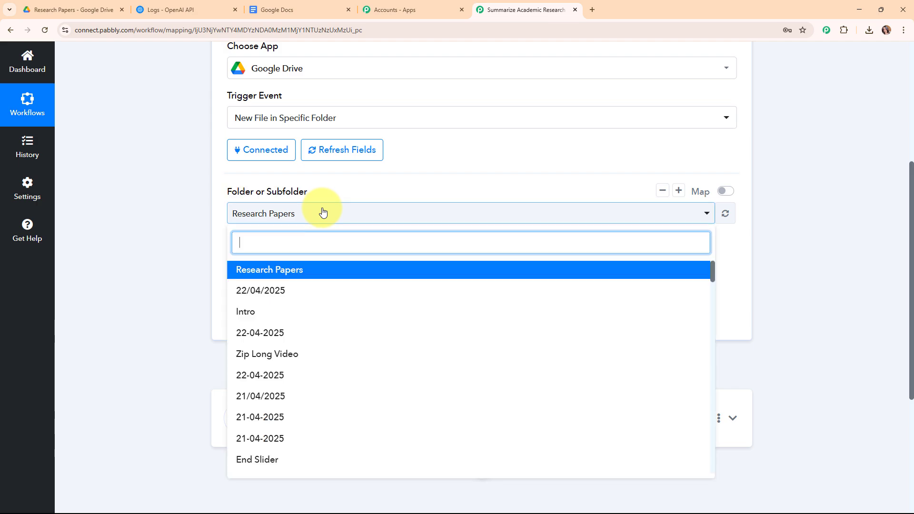
pyautogui.click(321, 271)
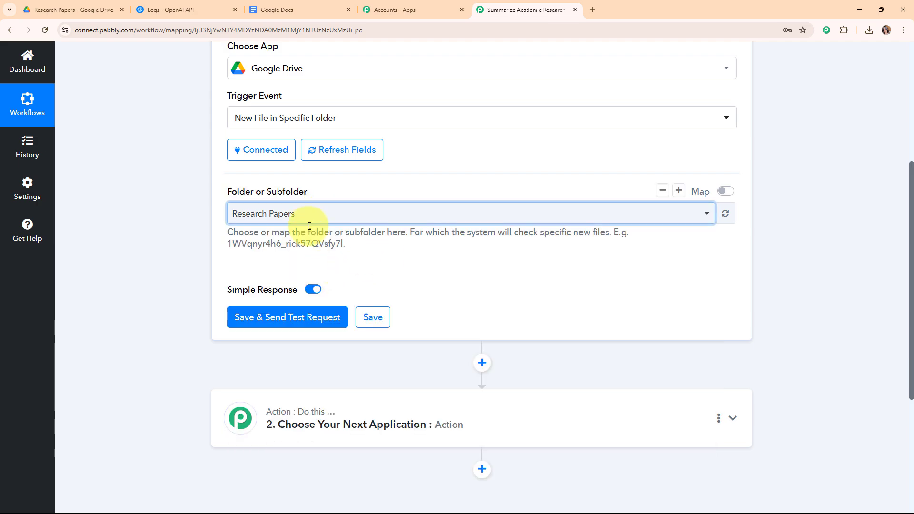
pyautogui.scroll(-1, 333, 228)
pyautogui.scroll(-1, 332, 229)
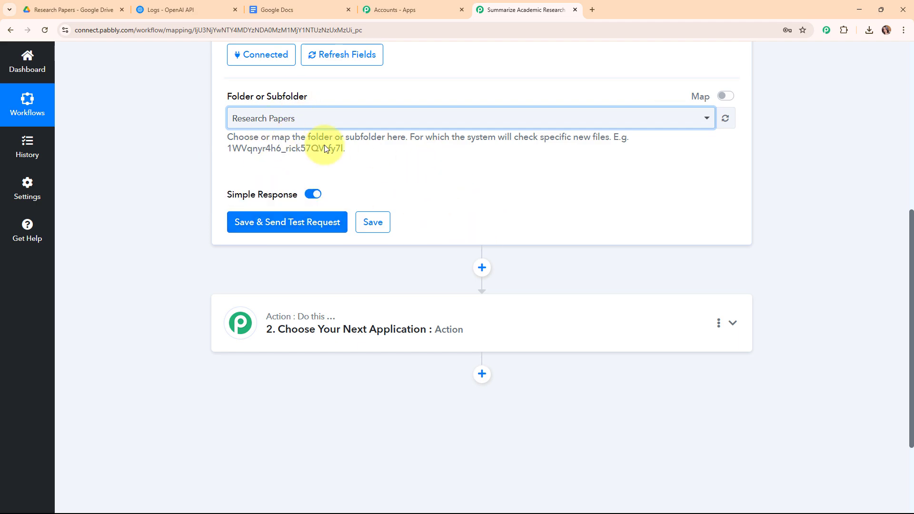
# - In Google Drive, share the Research Papers folder with general access set to Anyone with the link
pyautogui.click(70, 8)
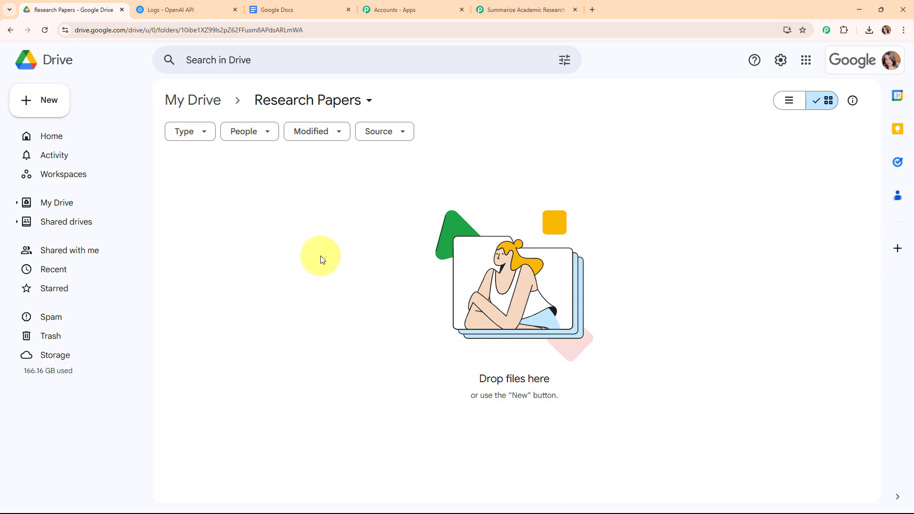
pyautogui.click(350, 102)
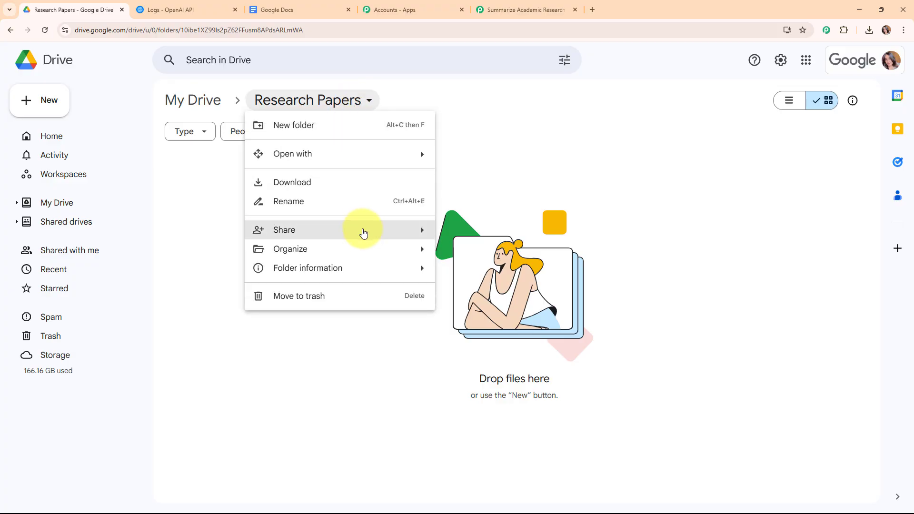
pyautogui.moveTo(363, 231)
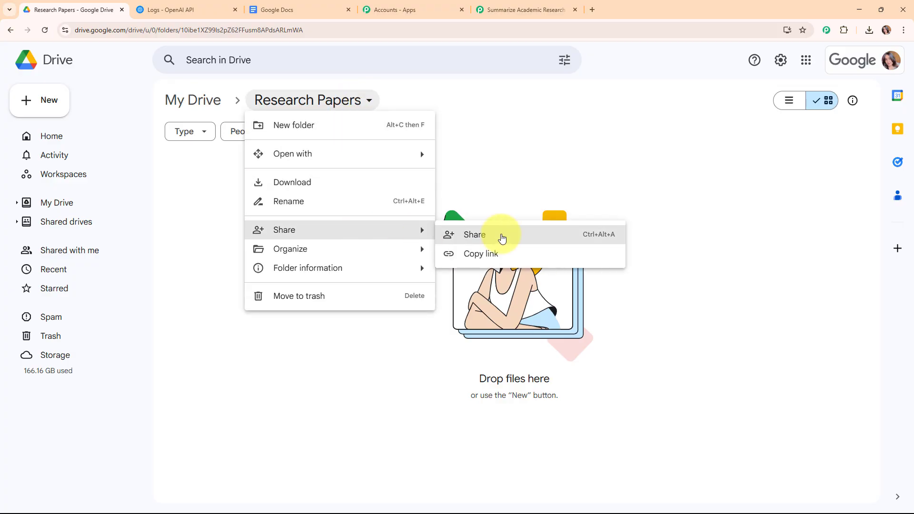
pyautogui.click(502, 238)
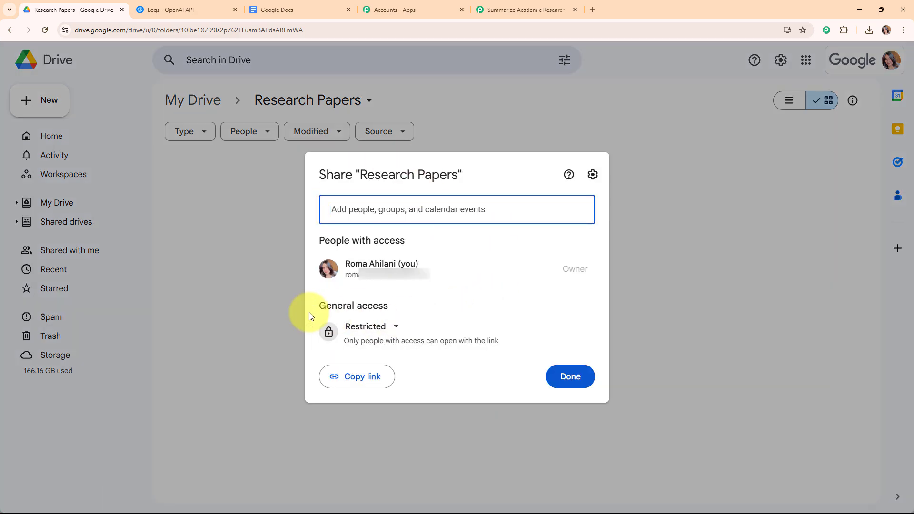
pyautogui.click(369, 327)
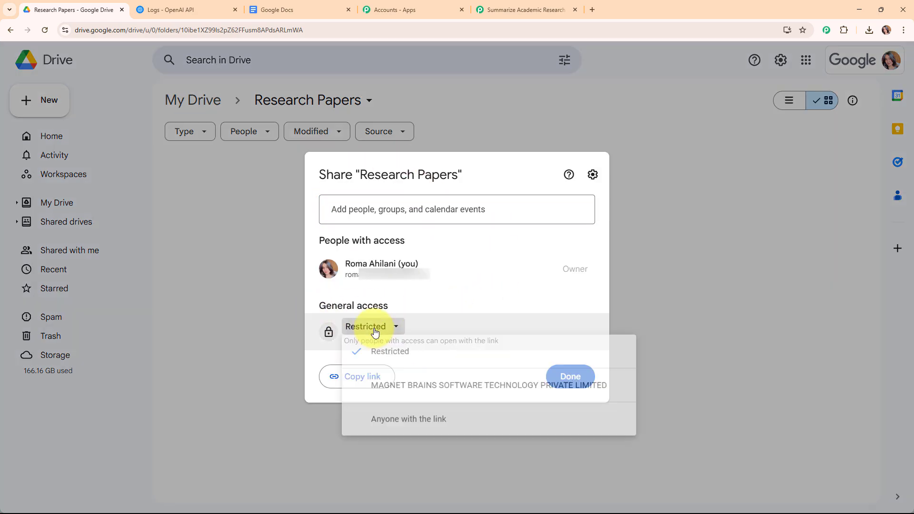
pyautogui.click(404, 432)
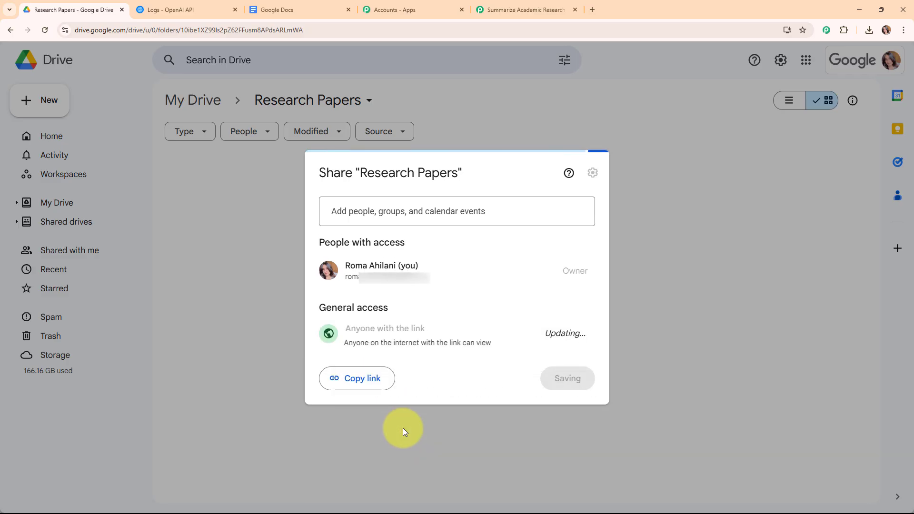
pyautogui.click(582, 381)
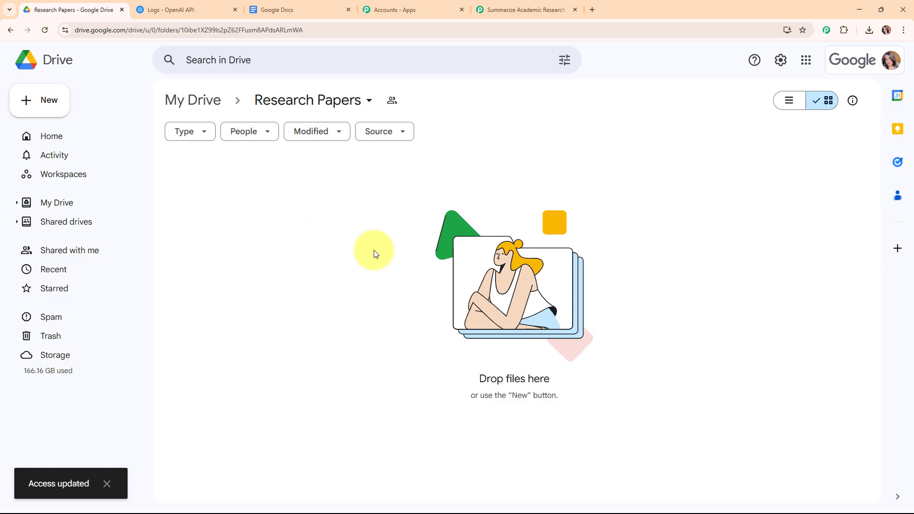
# - Upload Academic Research Paper.pdf from Downloads into the Research Papers folder and dismiss the upload notice
pyautogui.rightClick(319, 244)
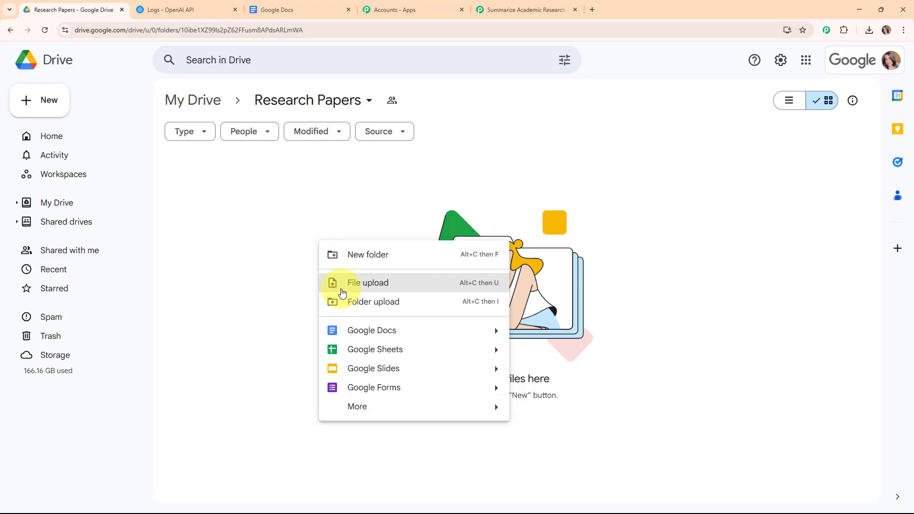
pyautogui.click(346, 283)
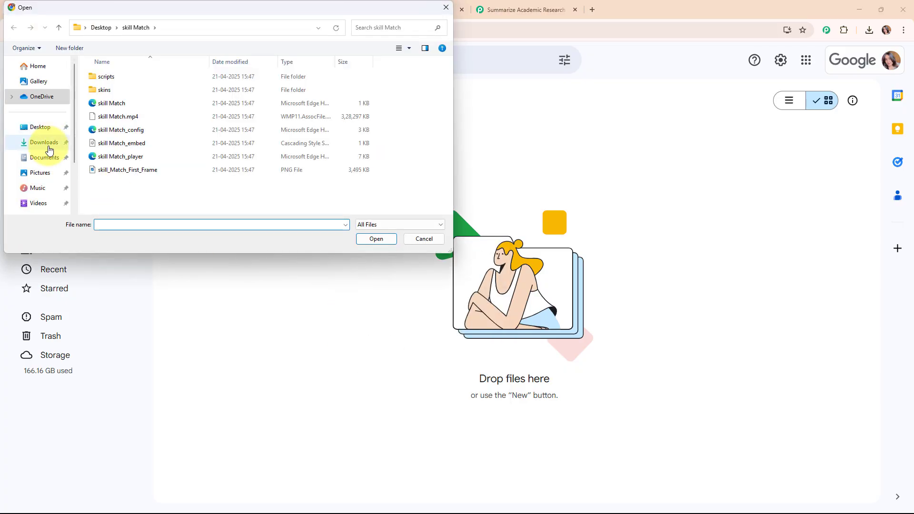
pyautogui.click(45, 143)
pyautogui.click(158, 91)
pyautogui.click(374, 238)
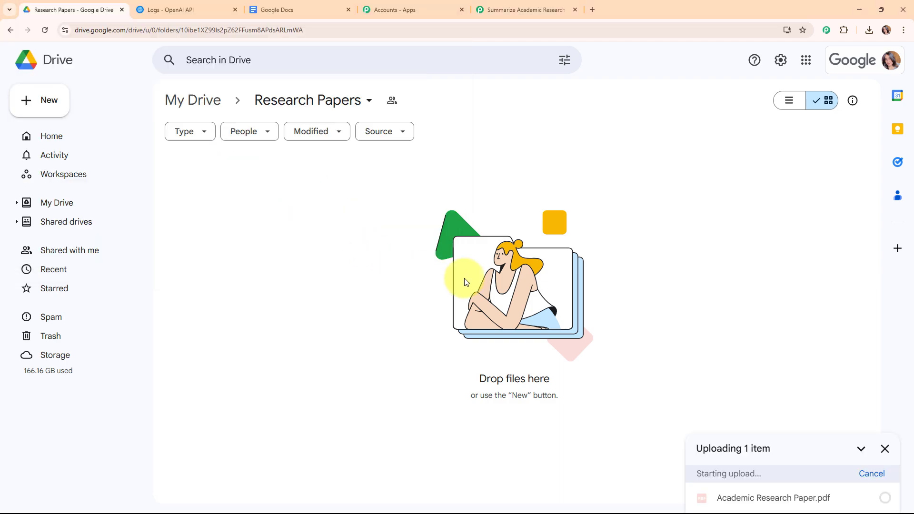
pyautogui.click(884, 464)
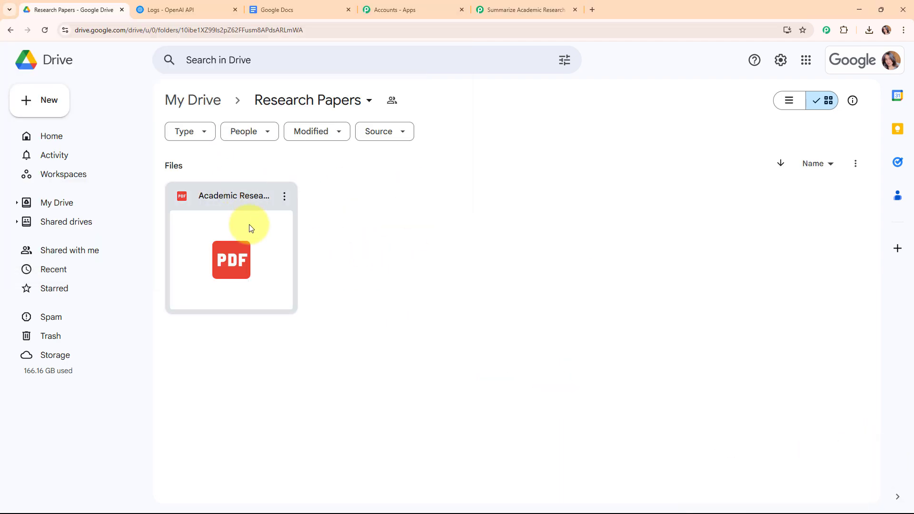
# - Preview the uploaded Academic Research Paper PDF, look through its first pages and close it
pyautogui.doubleClick(232, 238)
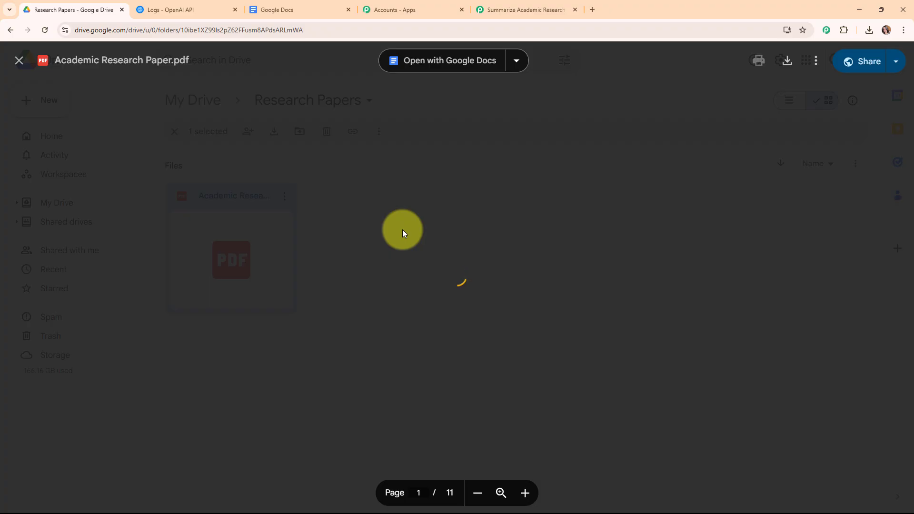
pyautogui.scroll(-10, 402, 230)
pyautogui.scroll(-10, 403, 230)
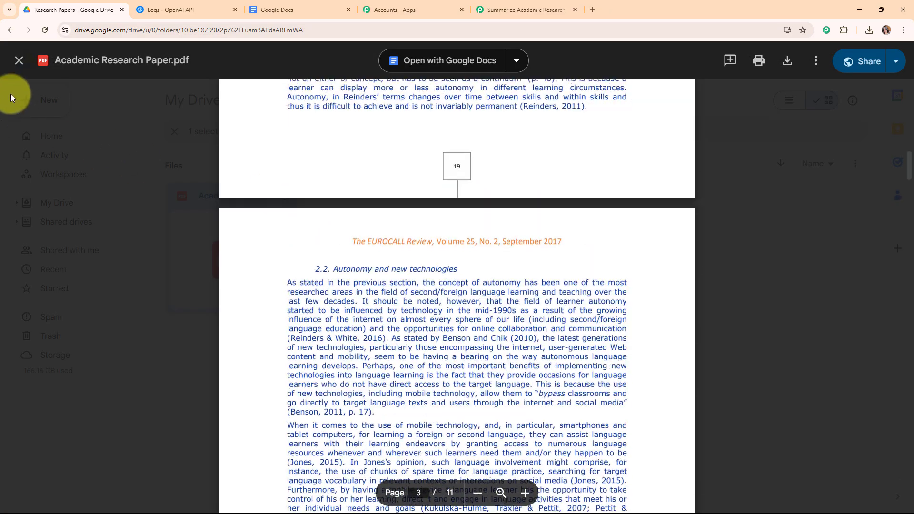
pyautogui.click(19, 60)
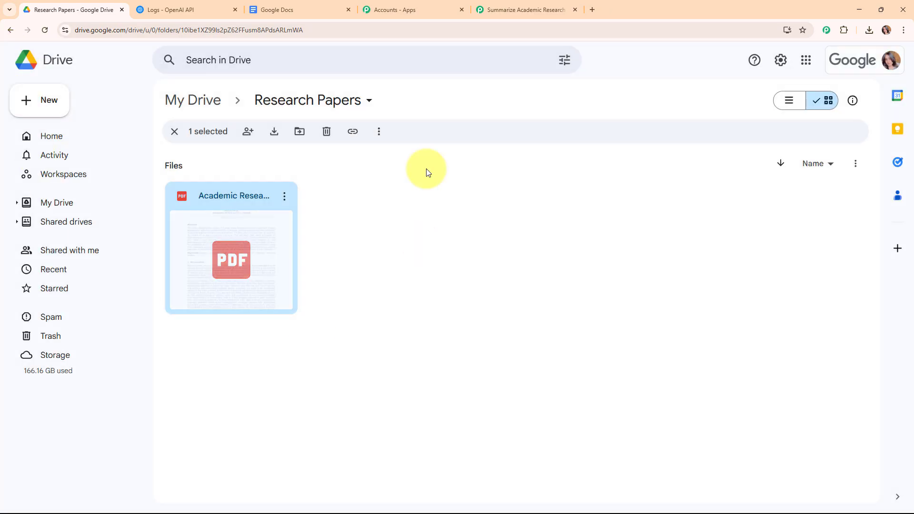
# - In Pabbly Connect, save the Google Drive trigger with a test request and review the received file details
pyautogui.click(510, 14)
pyautogui.click(303, 223)
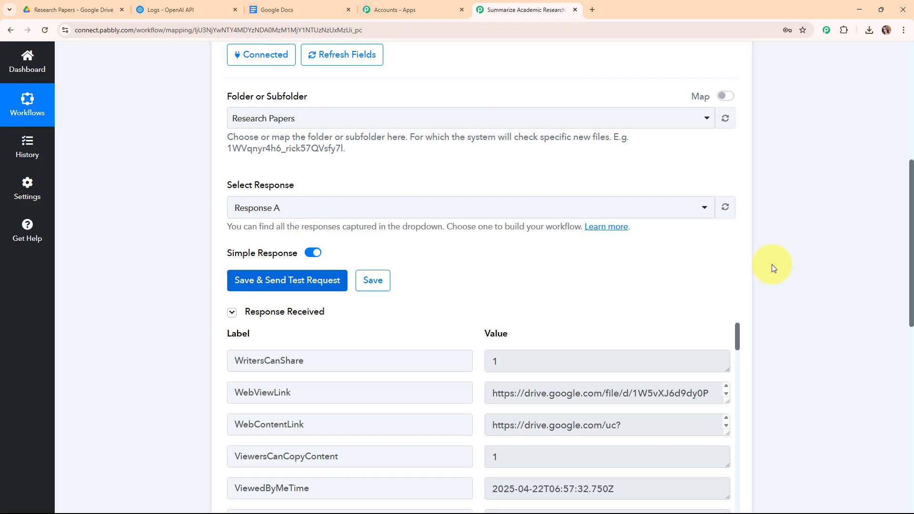
pyautogui.scroll(-5, 772, 264)
pyautogui.scroll(-10, 573, 268)
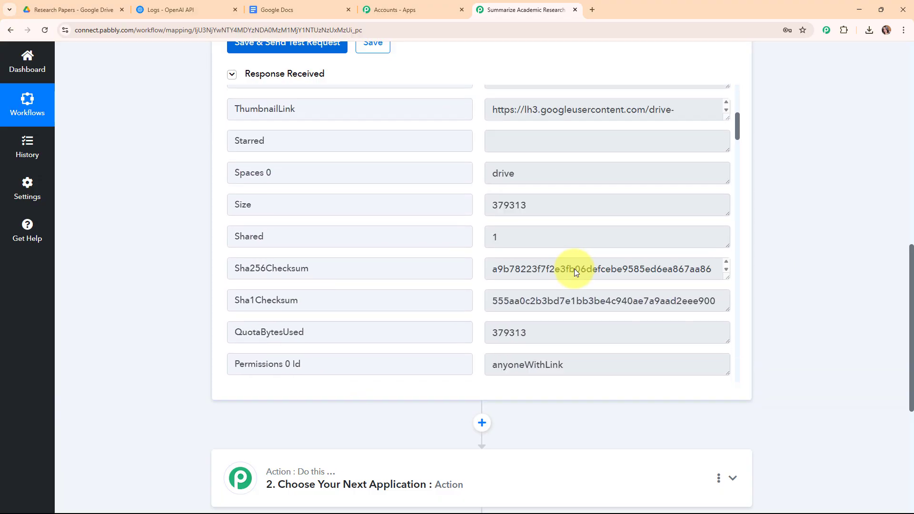
pyautogui.scroll(10, 574, 268)
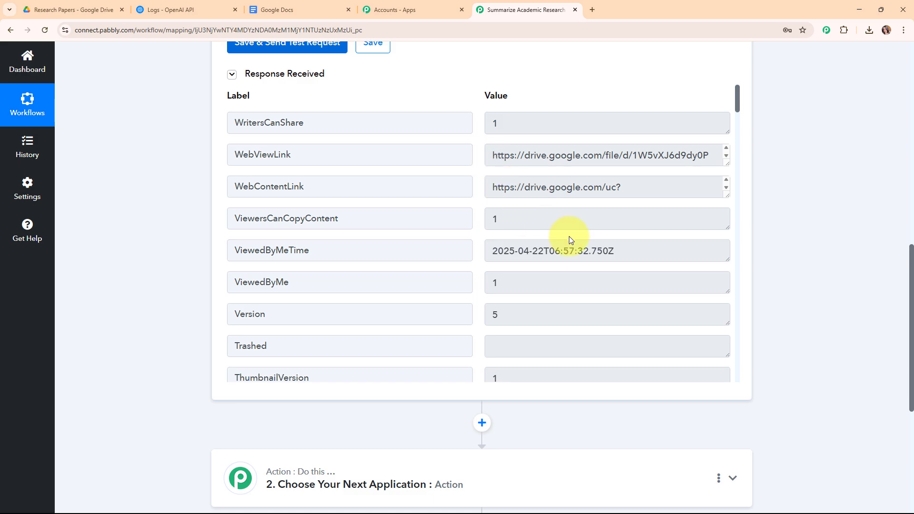
pyautogui.scroll(-7, 571, 241)
pyautogui.scroll(8, 569, 238)
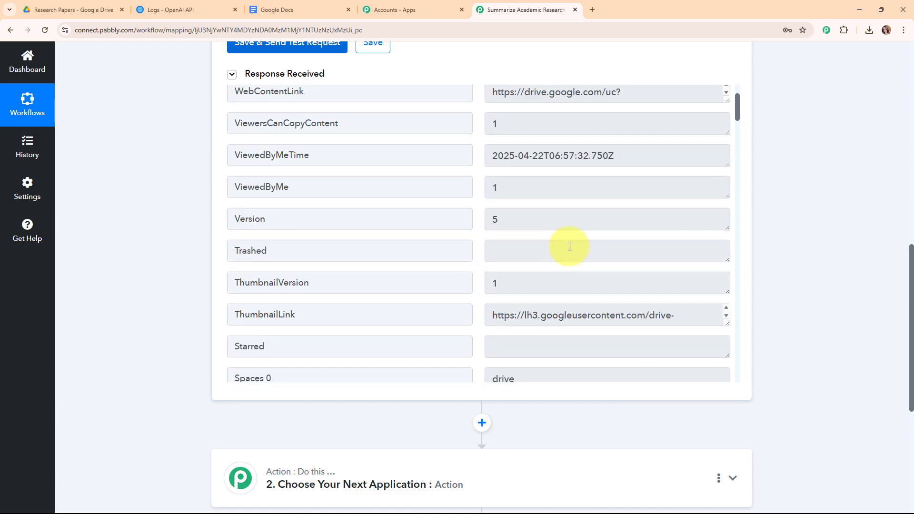
# - Save the trigger time as Check every 10 minutes and collapse the Google Drive trigger step
pyautogui.scroll(10, 786, 282)
pyautogui.scroll(2, 781, 283)
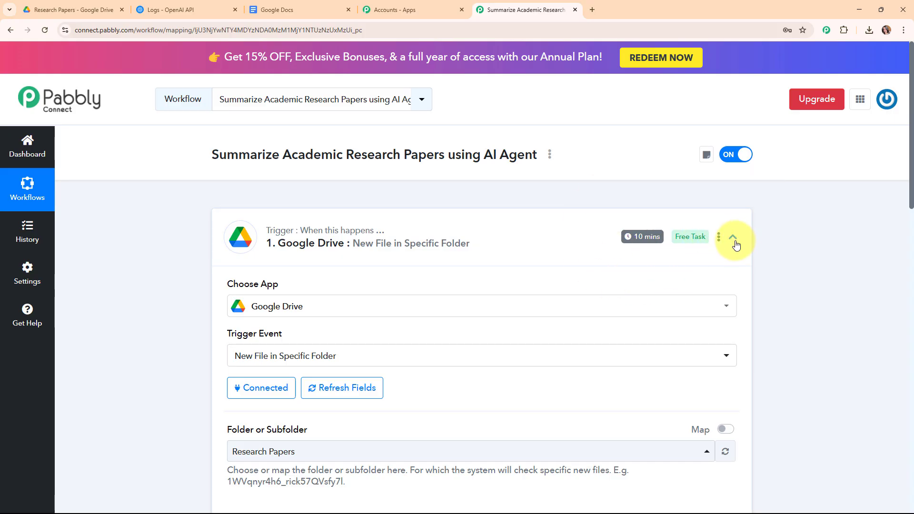
pyautogui.click(719, 237)
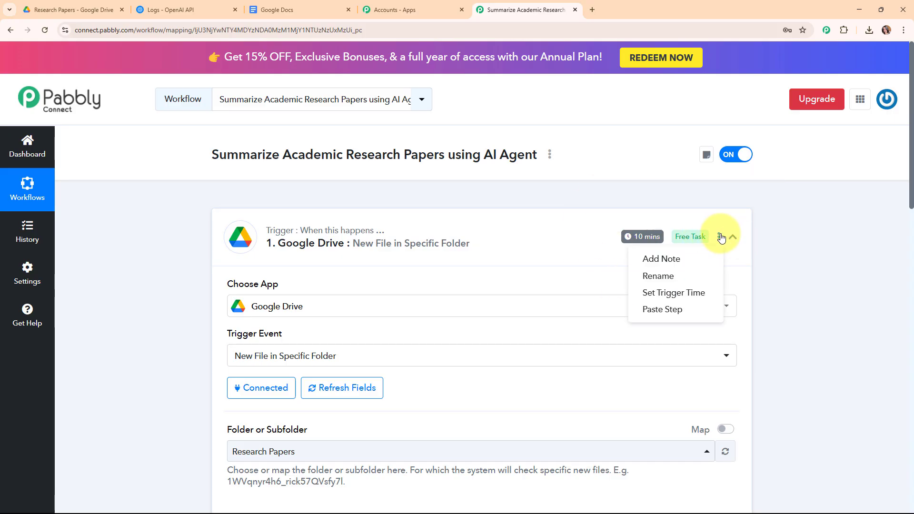
pyautogui.click(705, 293)
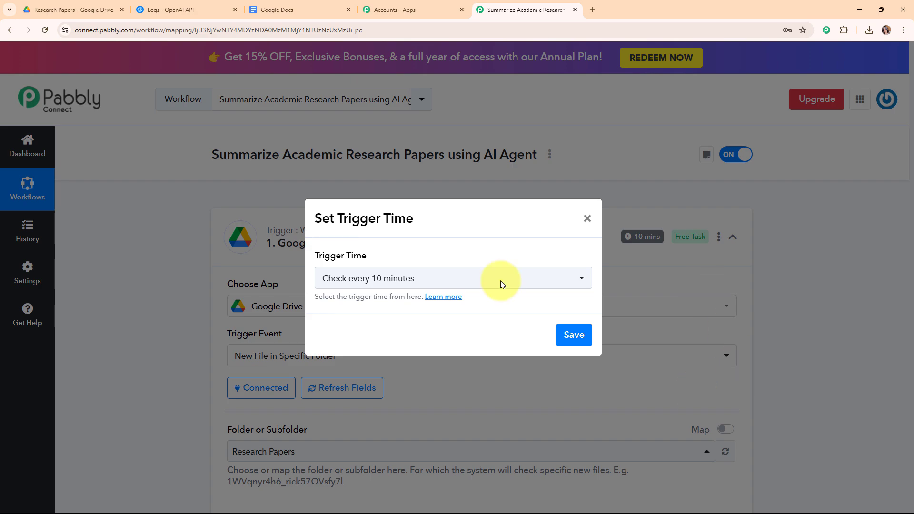
pyautogui.click(457, 287)
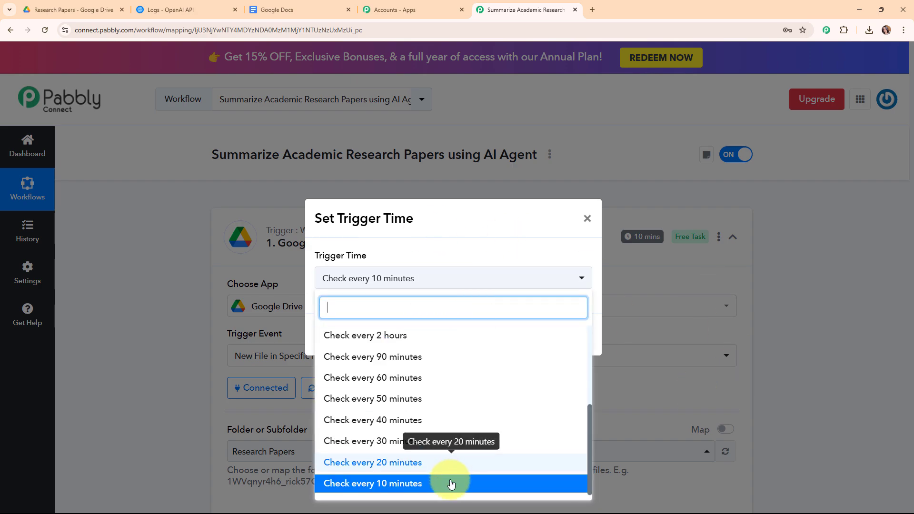
pyautogui.scroll(3, 433, 352)
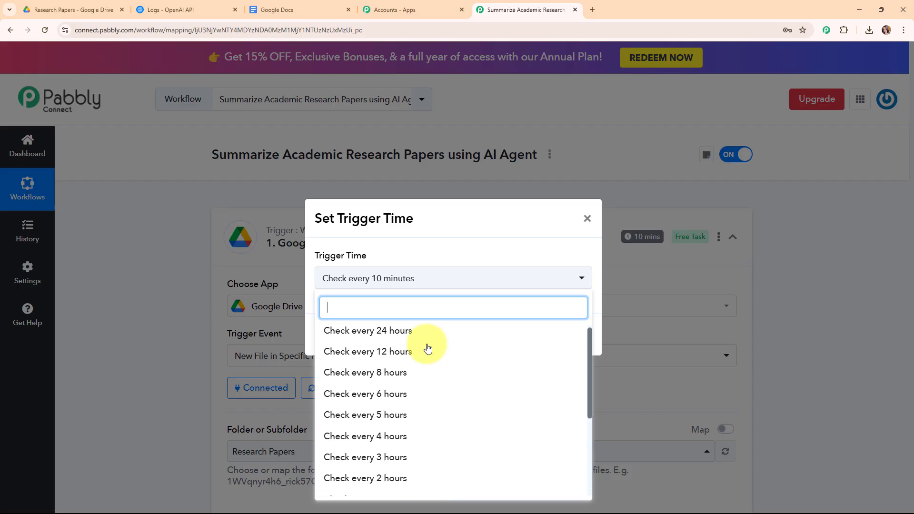
pyautogui.click(453, 256)
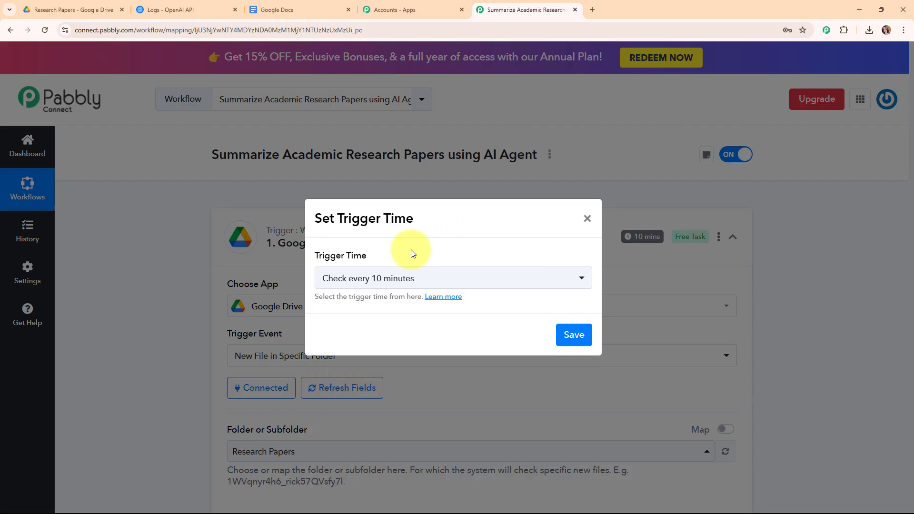
pyautogui.click(577, 335)
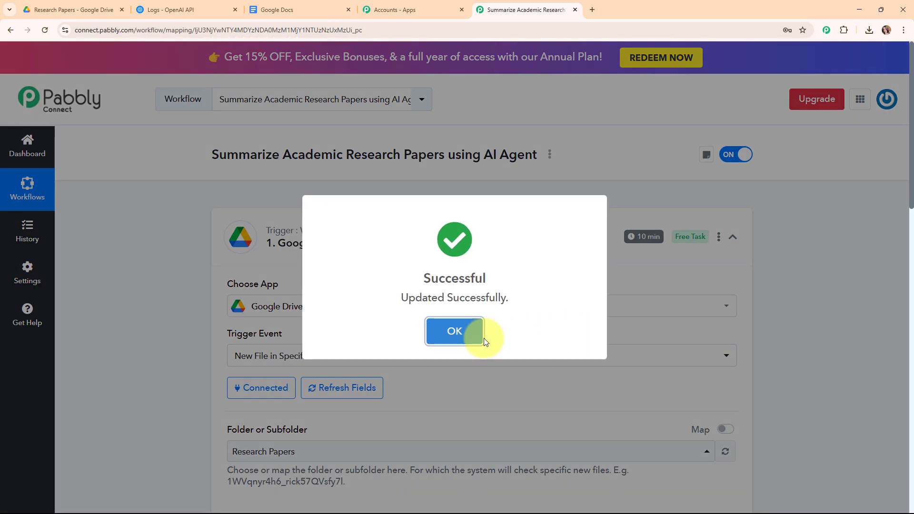
pyautogui.click(480, 334)
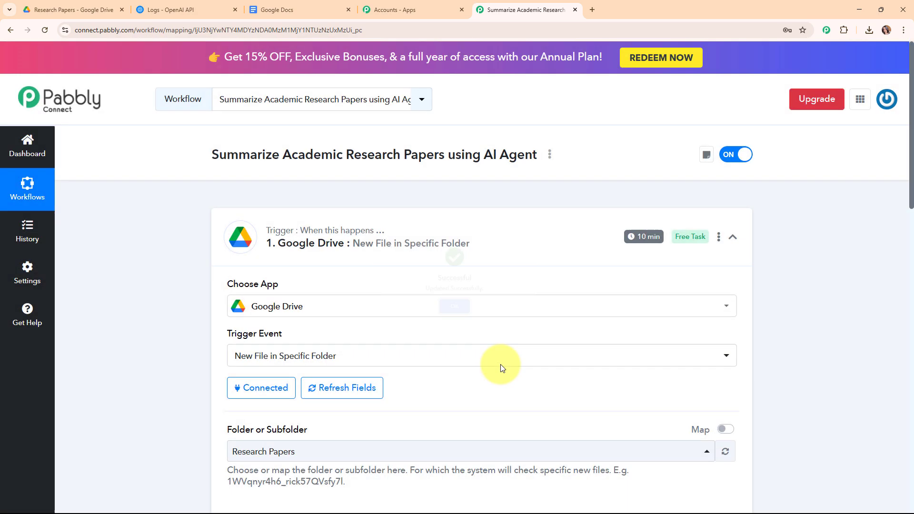
pyautogui.click(729, 240)
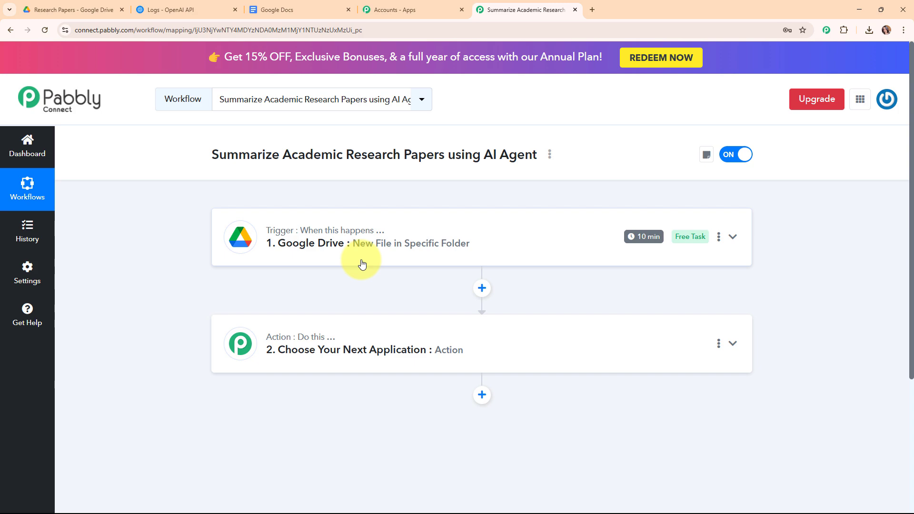
# - Set the workflow's second step to OpenAI (ChatGPT, DALL-E, Whisper) with the action event Extract Content from PDF/Image
pyautogui.click(530, 338)
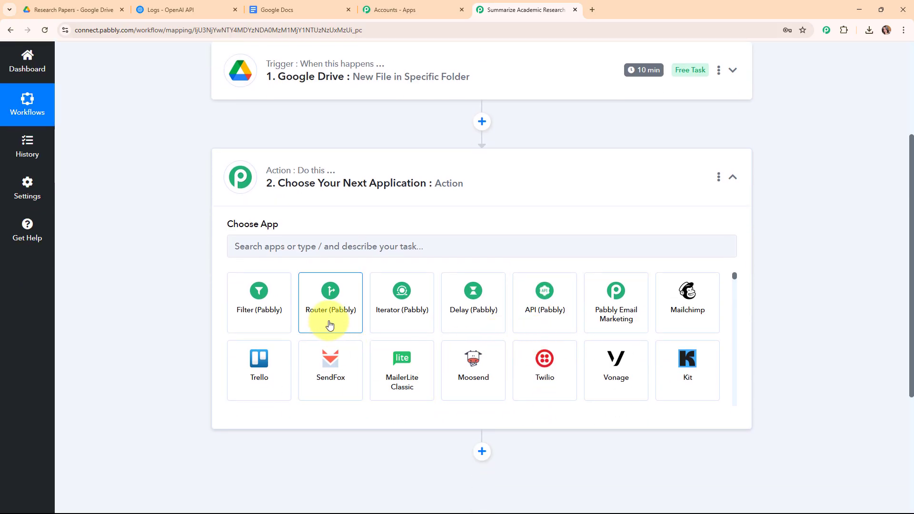
pyautogui.click(321, 246)
pyautogui.write('op')
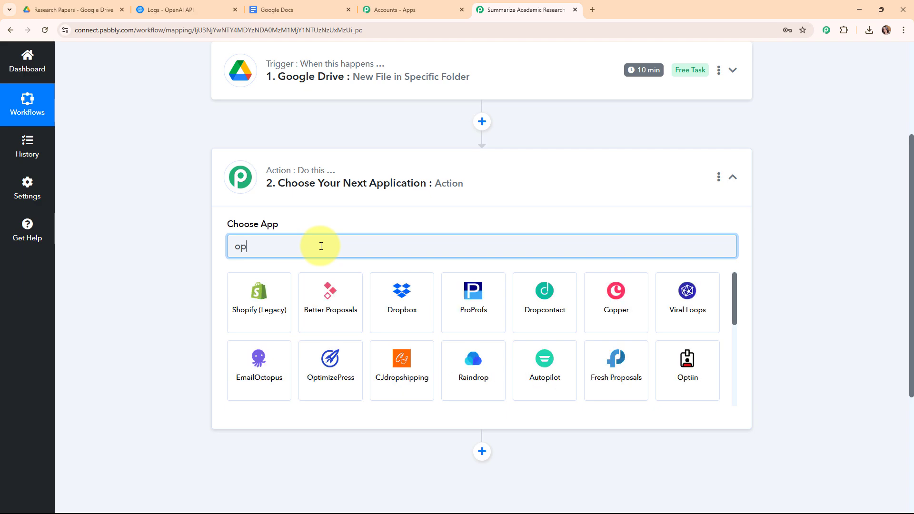
pyautogui.write('en')
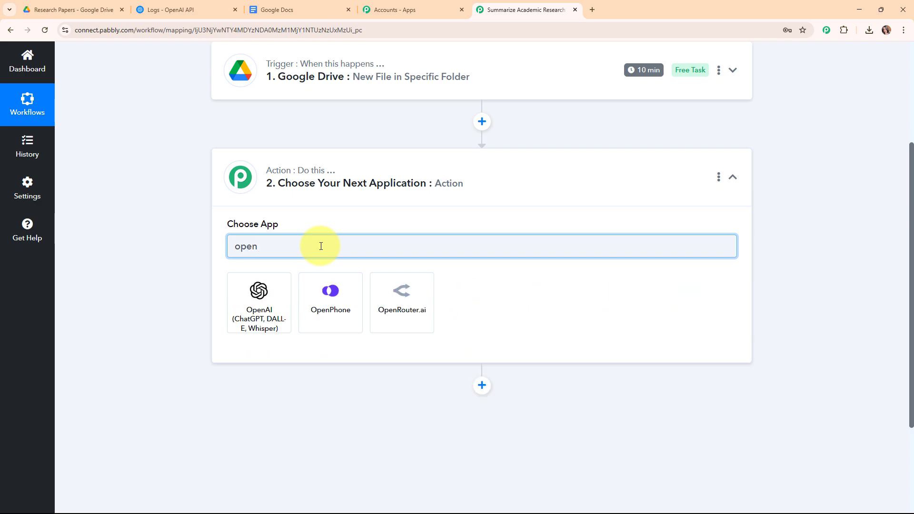
pyautogui.click(268, 302)
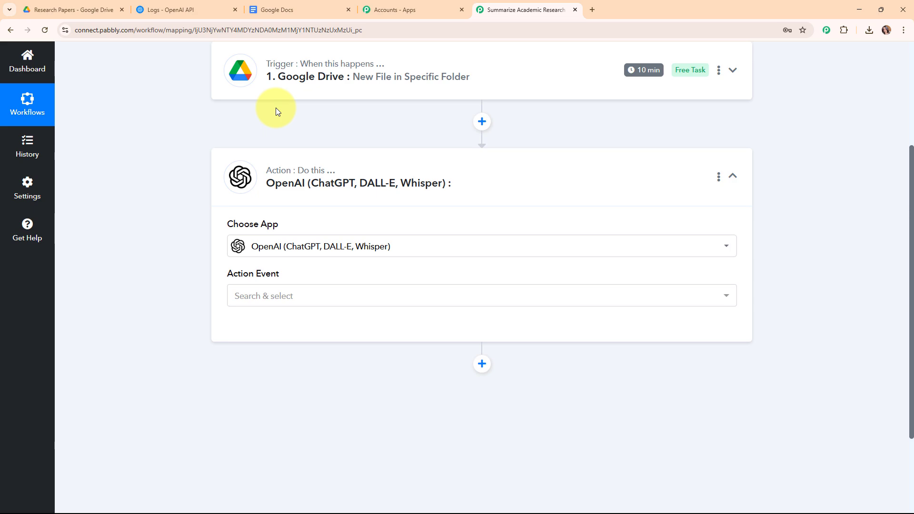
pyautogui.click(352, 299)
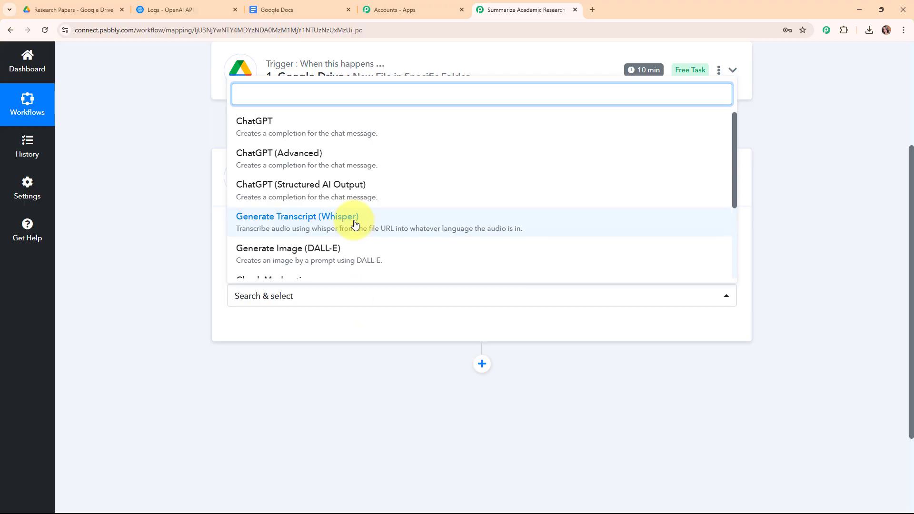
pyautogui.scroll(-2, 350, 216)
pyautogui.click(351, 201)
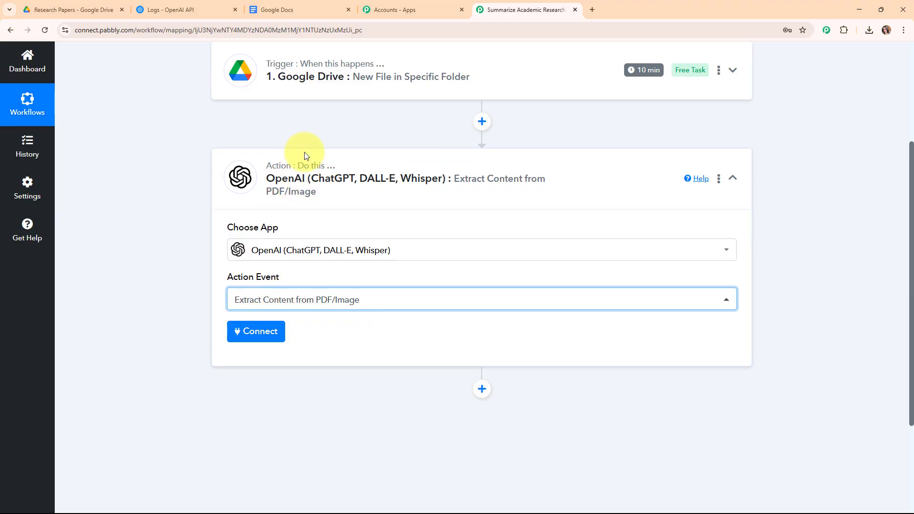
# - Begin adding a new OpenAI connection for the action and read the instruction about the required API key
pyautogui.click(266, 331)
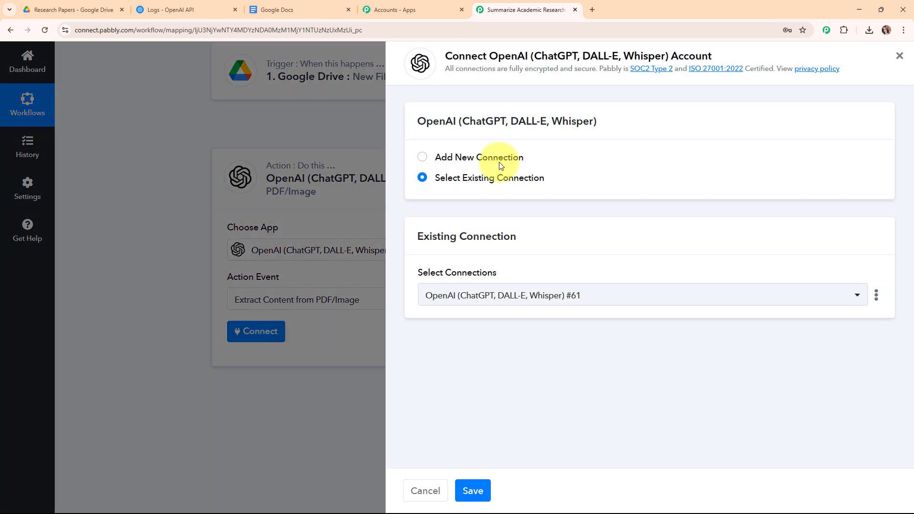
pyautogui.click(425, 158)
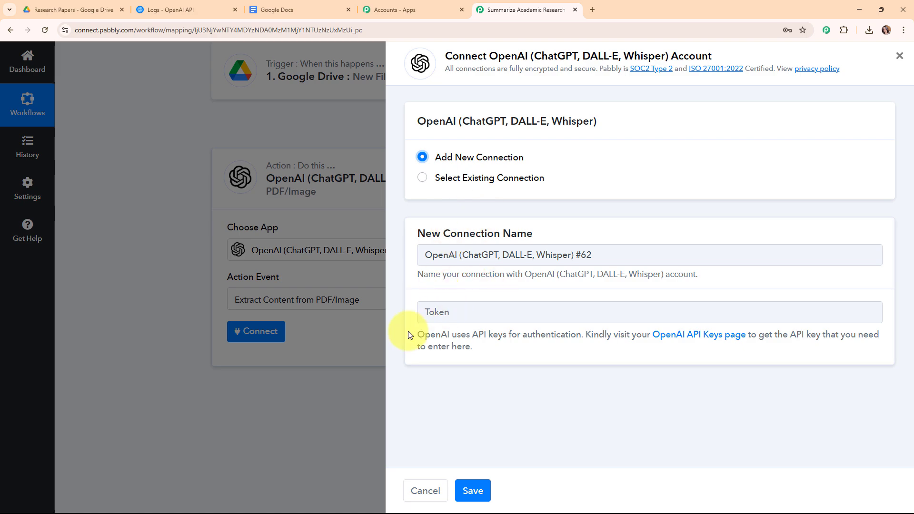
pyautogui.moveTo(418, 335); pyautogui.dragTo(487, 355)
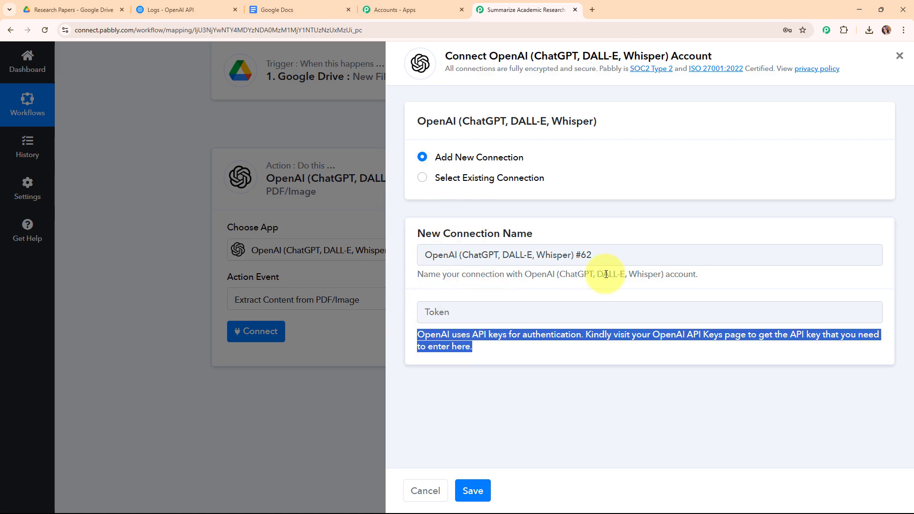
# - On the OpenAI platform, create a secret API key named Summary in Default project, copy it and close the key dialog
pyautogui.click(175, 6)
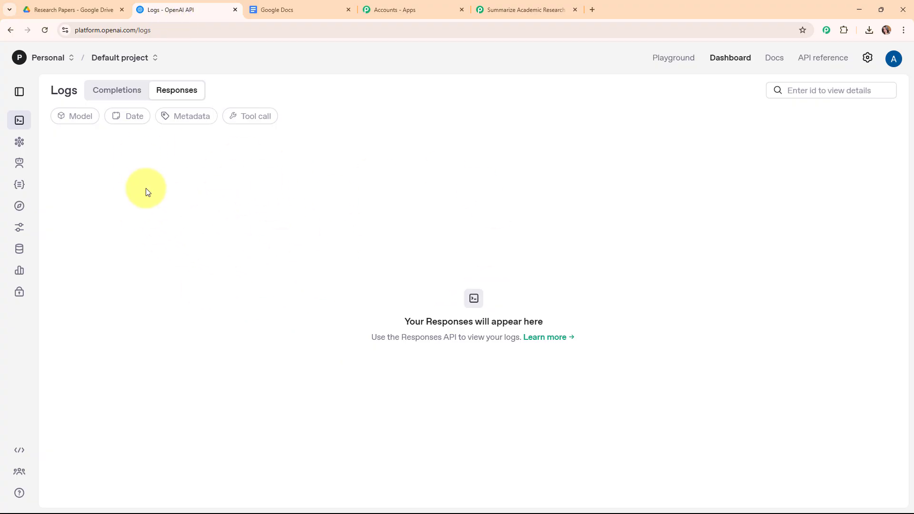
pyautogui.click(19, 292)
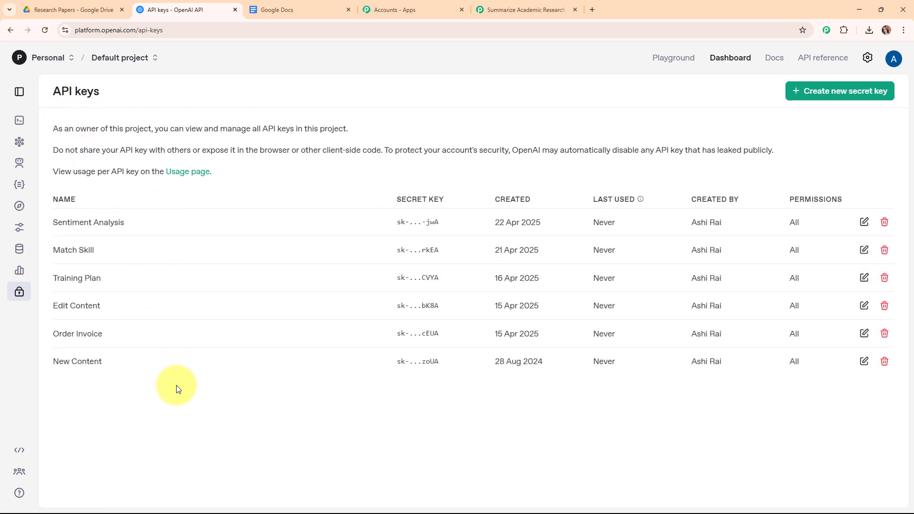
pyautogui.click(840, 95)
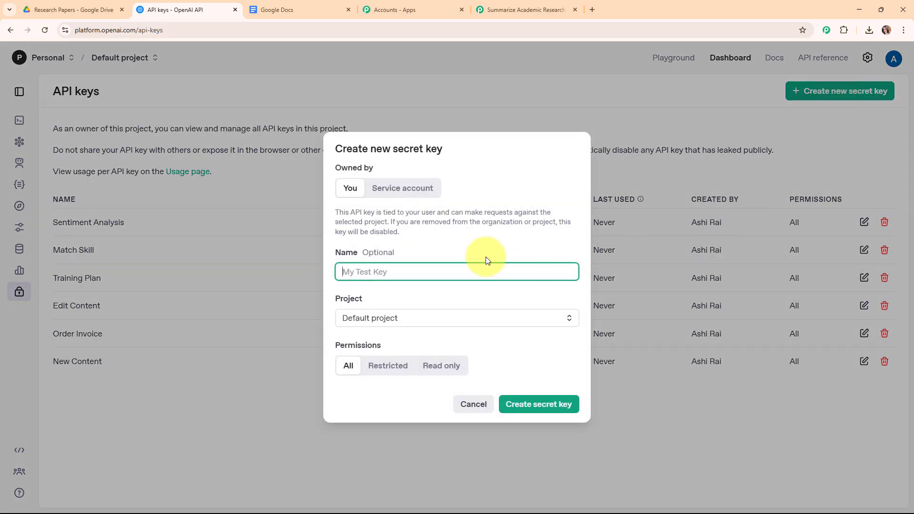
pyautogui.write('Summary')
pyautogui.click(434, 316)
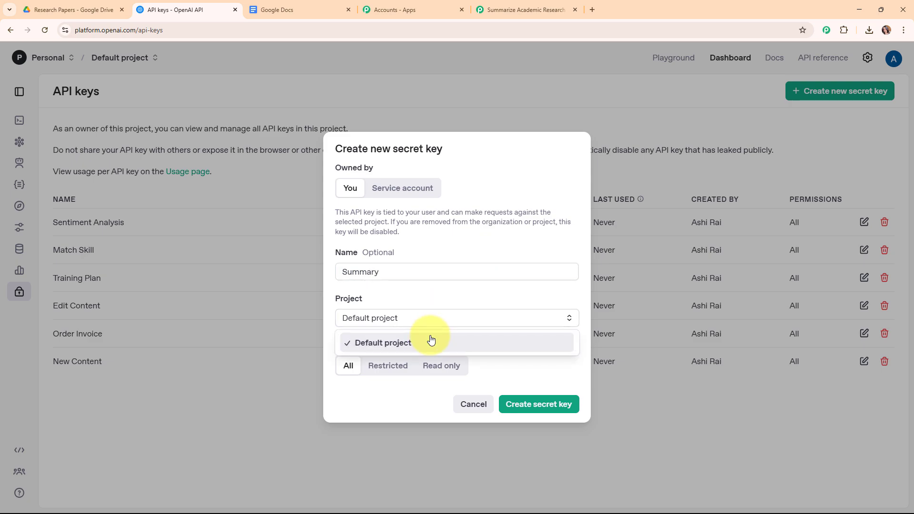
pyautogui.click(431, 339)
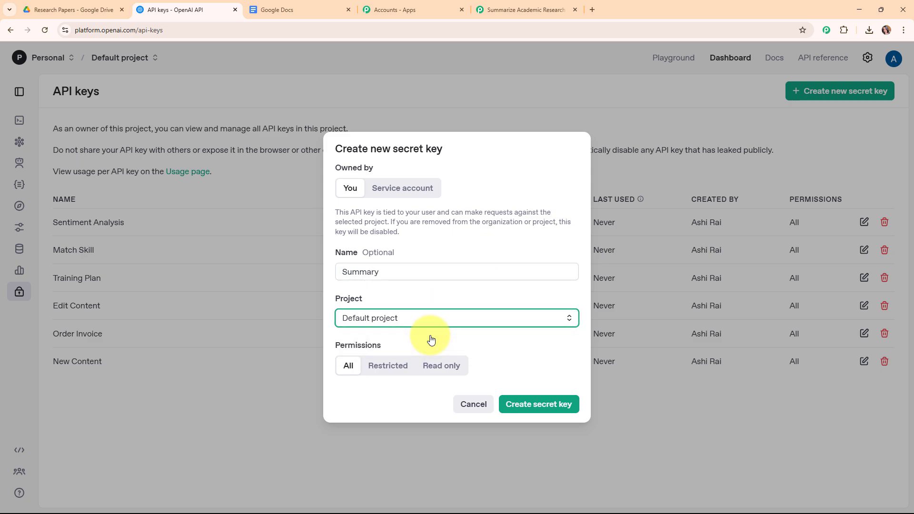
pyautogui.click(533, 404)
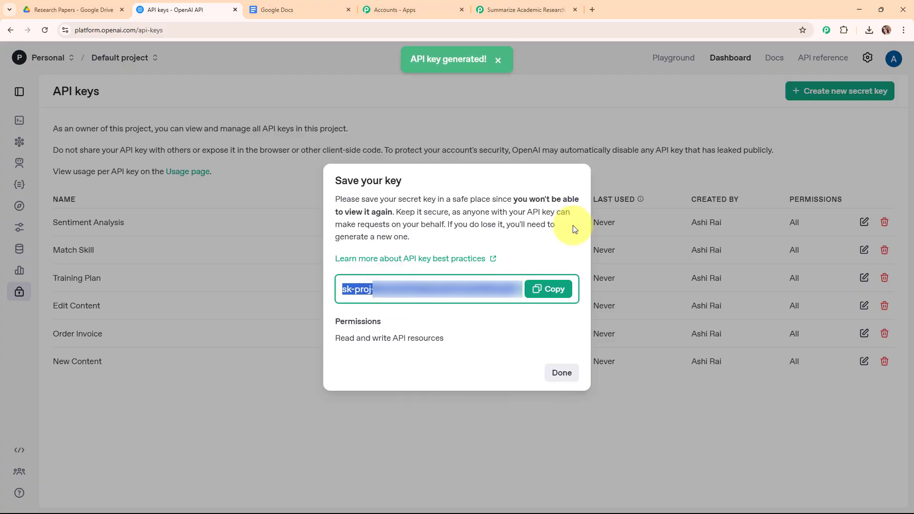
pyautogui.click(547, 288)
pyautogui.click(558, 372)
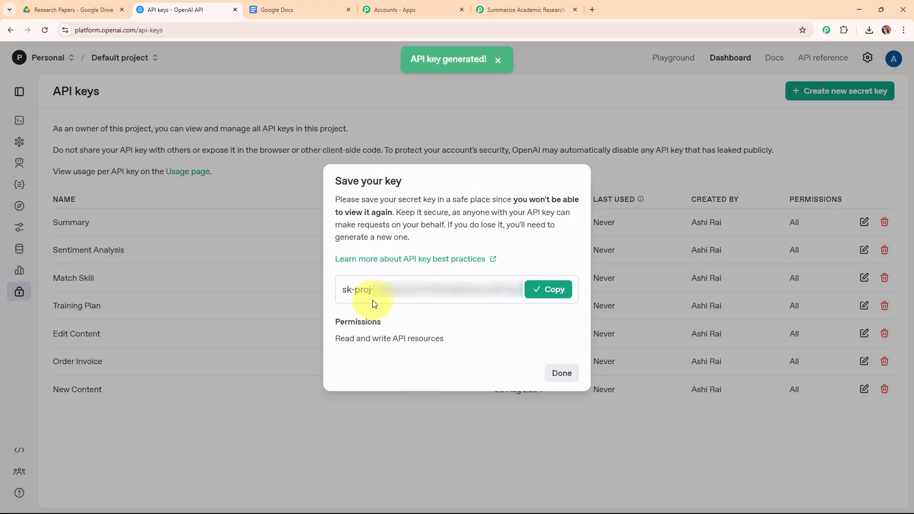
# - Back in Pabbly Connect, paste the copied API key as the new OpenAI connection's token and save the connection
pyautogui.click(498, 6)
pyautogui.click(476, 304)
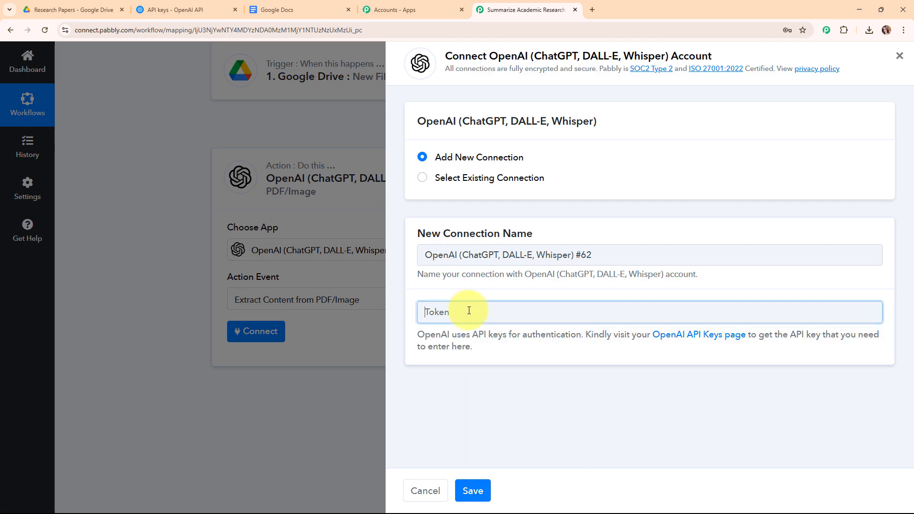
pyautogui.rightClick(470, 311)
pyautogui.click(509, 405)
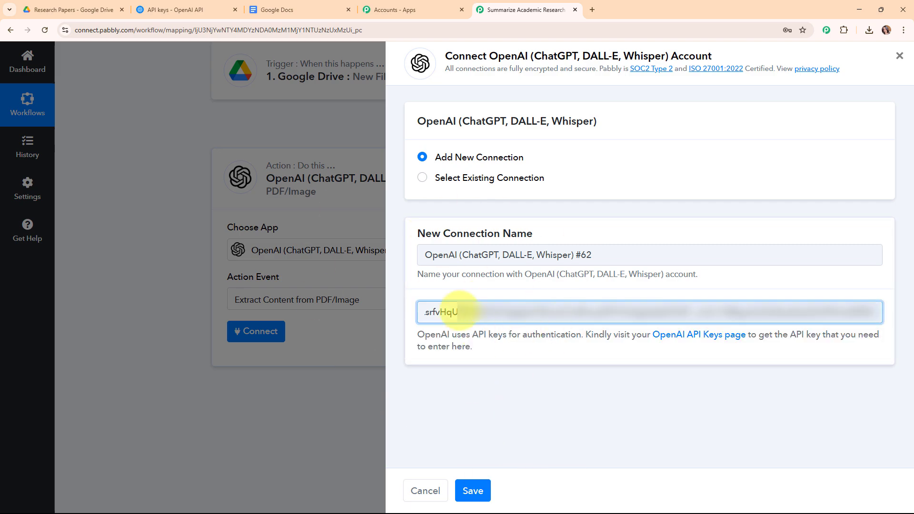
pyautogui.click(474, 490)
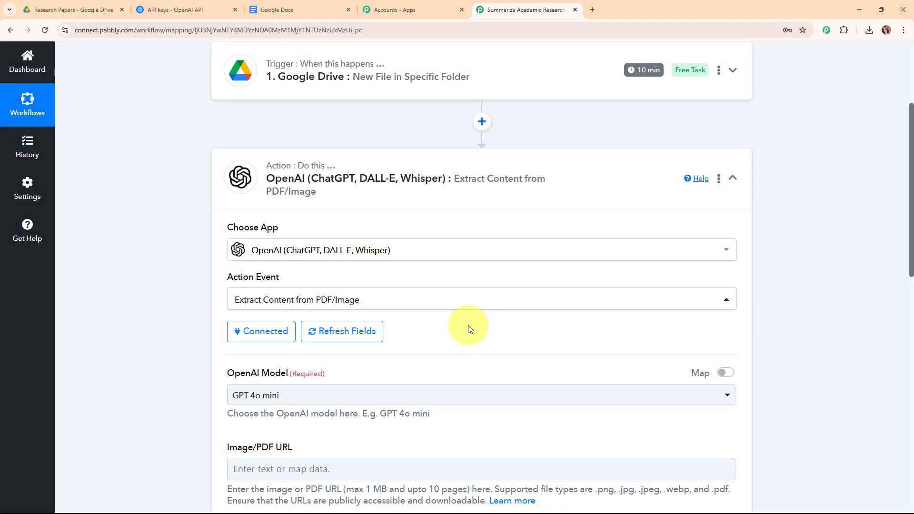
# - Choose GPT 4o mini as the OpenAI model for the content extraction action
pyautogui.scroll(-4, 504, 286)
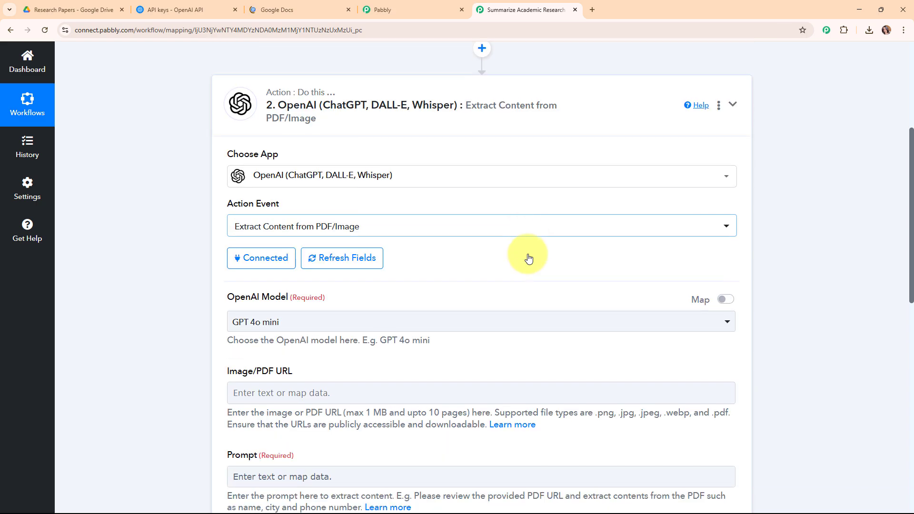
pyautogui.moveTo(227, 179); pyautogui.dragTo(354, 185)
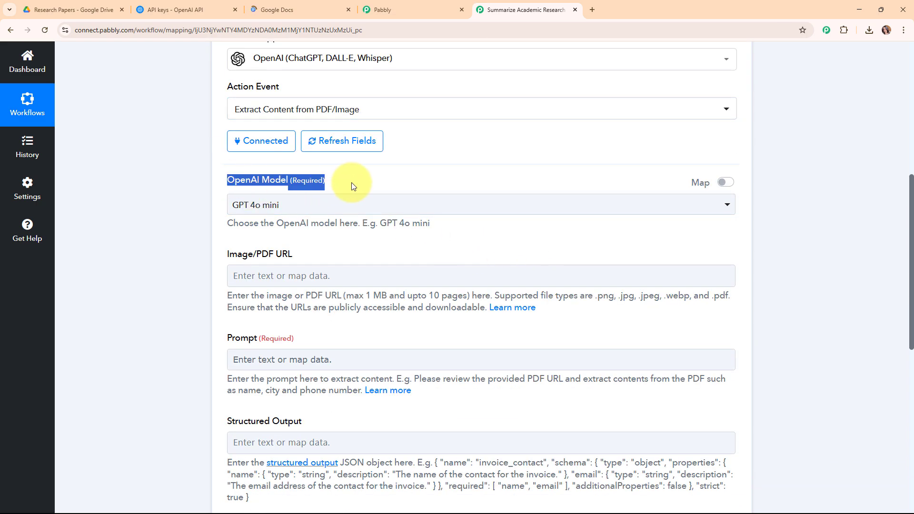
pyautogui.click(338, 232)
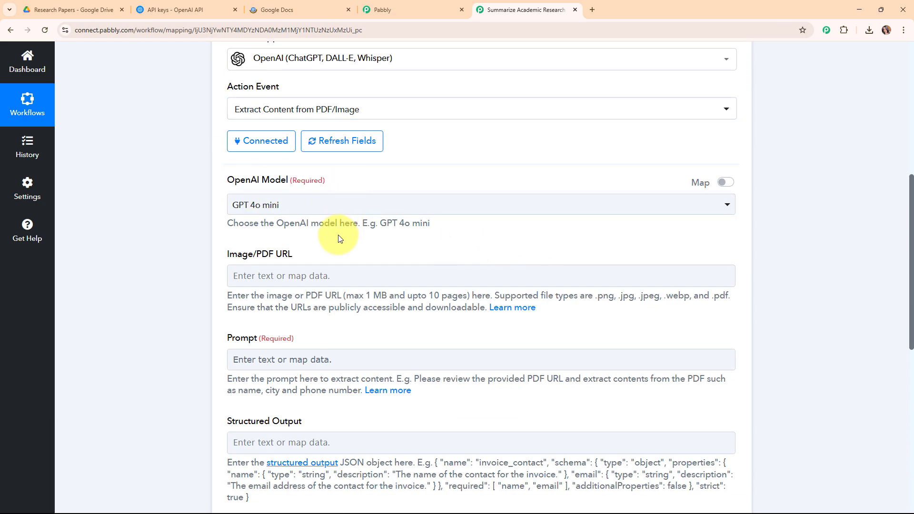
pyautogui.click(474, 205)
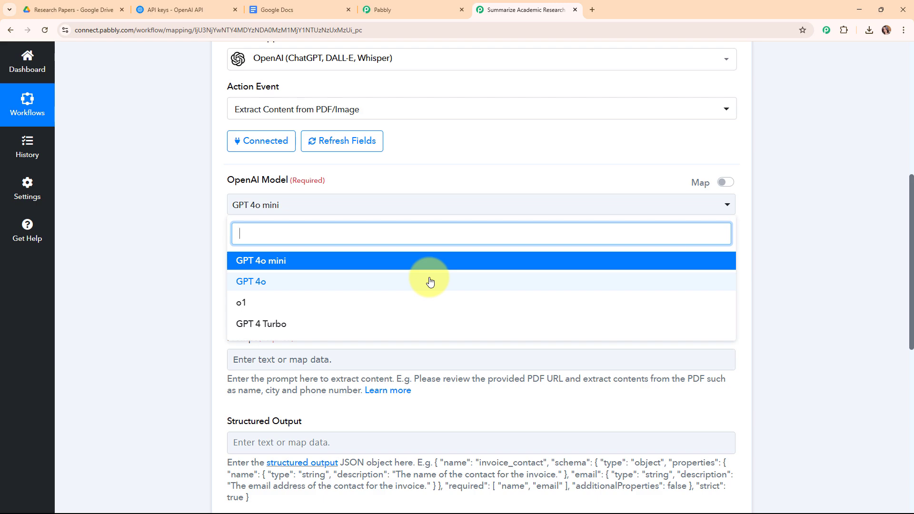
pyautogui.click(256, 261)
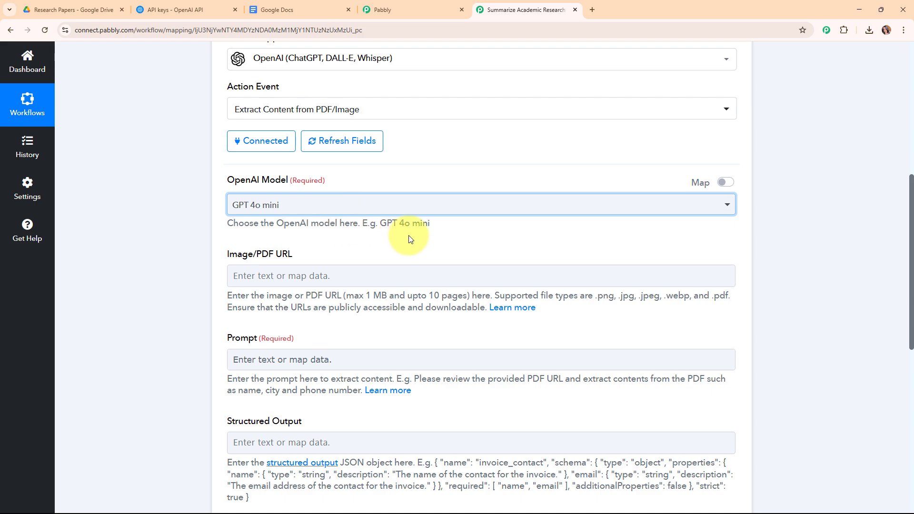
# - Map the Image/PDF URL to the WebContentLink value from the Google Drive trigger
pyautogui.scroll(-2, 333, 219)
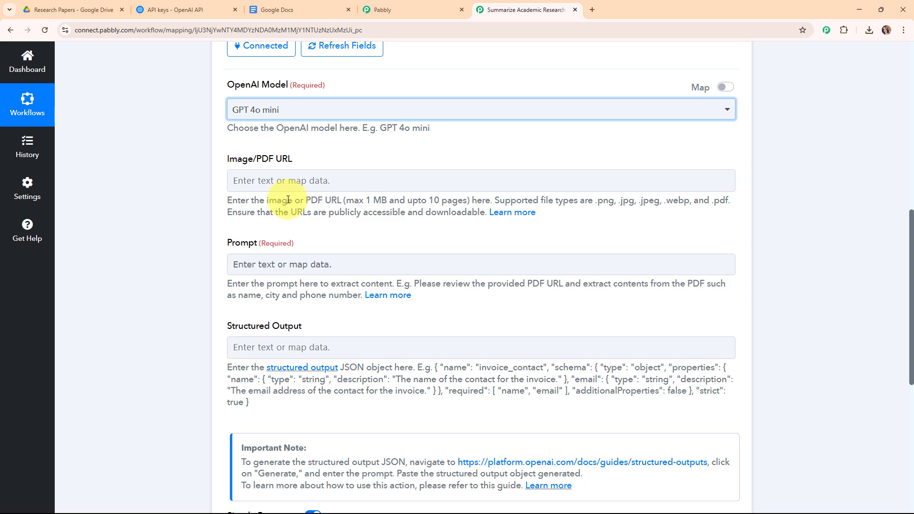
pyautogui.click(240, 180)
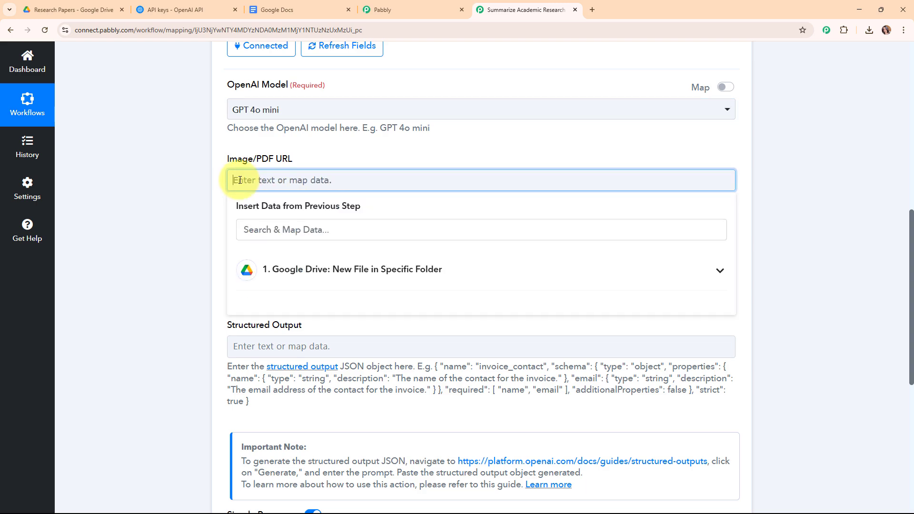
pyautogui.click(428, 271)
pyautogui.click(418, 354)
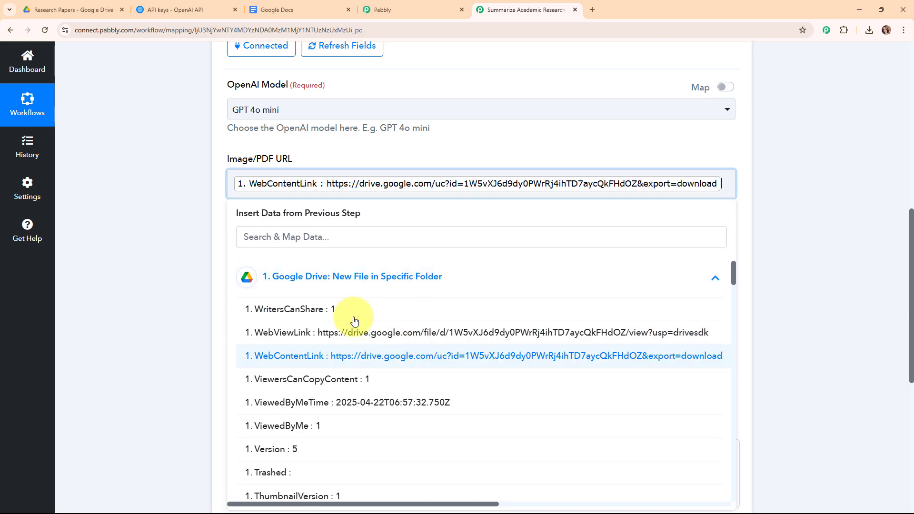
pyautogui.click(205, 213)
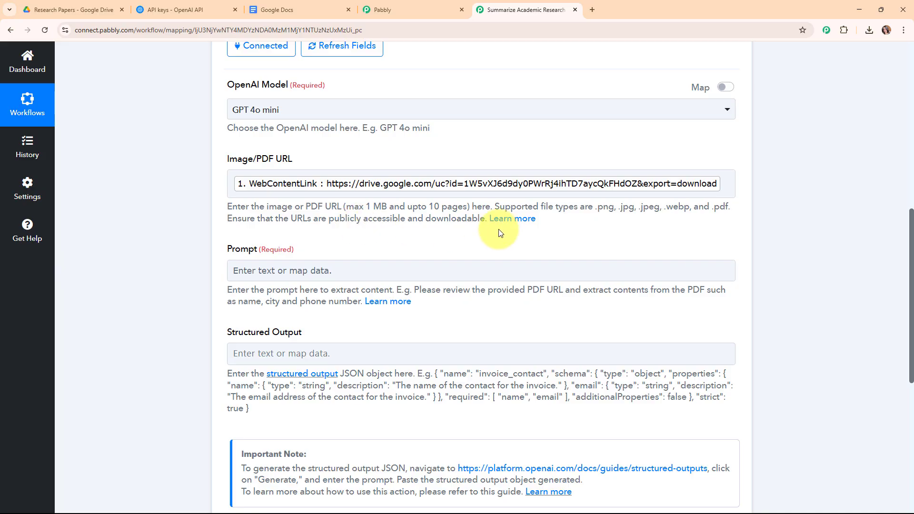
# - Paste the prompt requesting a concise, simple summary of the paper's title, objective, methodology, findings and conclusion, without ##, ** or special symbols
pyautogui.click(237, 273)
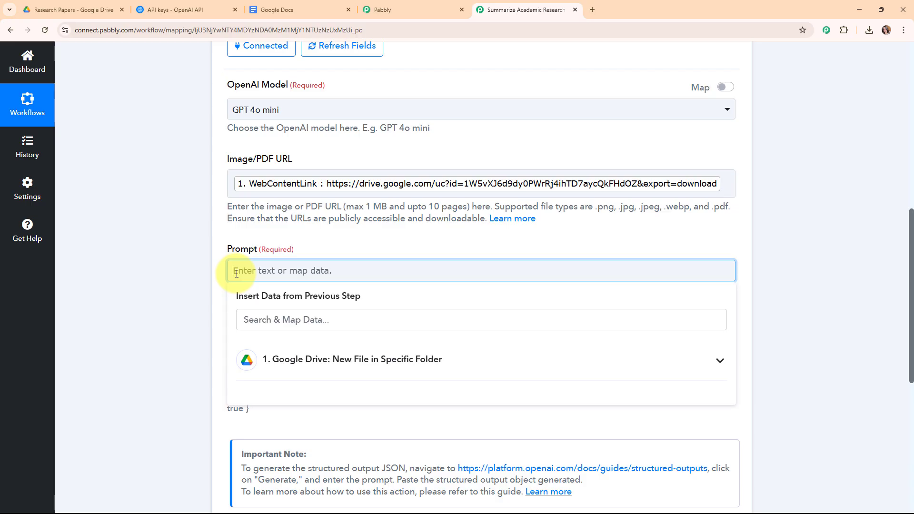
pyautogui.hotkey('ctrl', 'v')
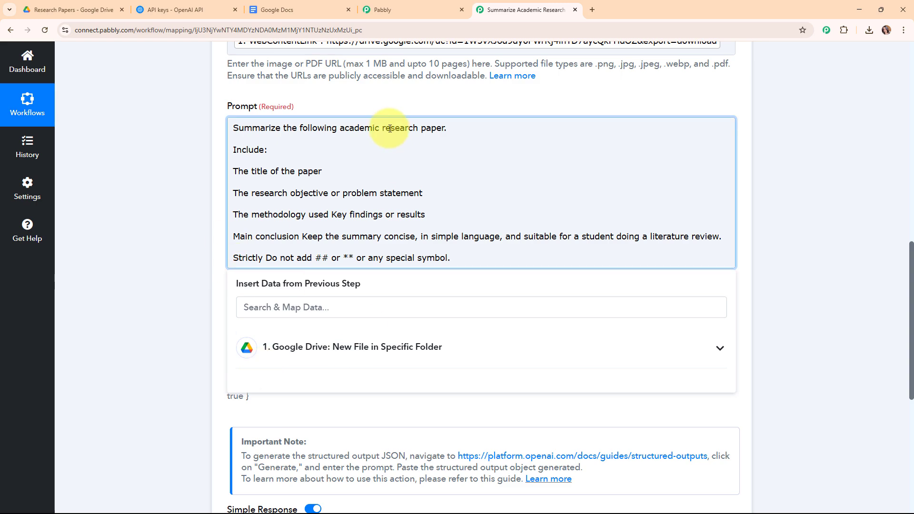
pyautogui.click(177, 184)
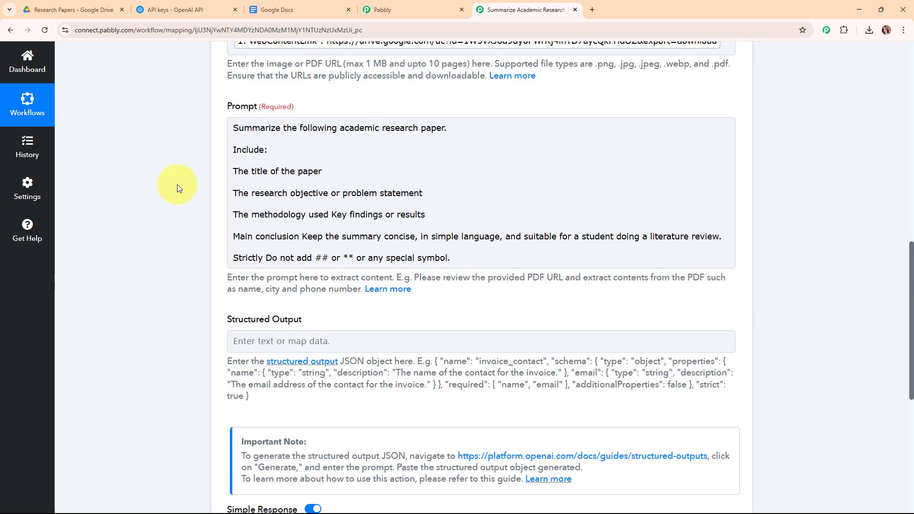
pyautogui.click(350, 213)
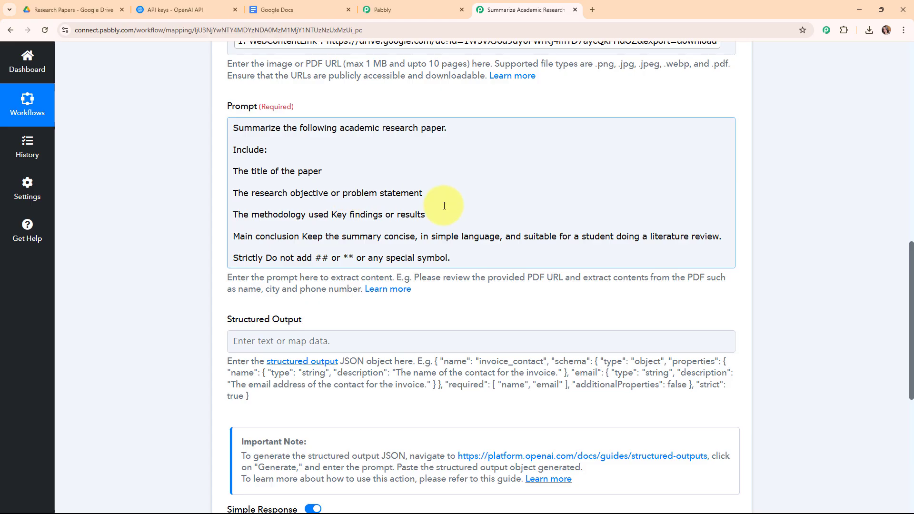
pyautogui.click(780, 219)
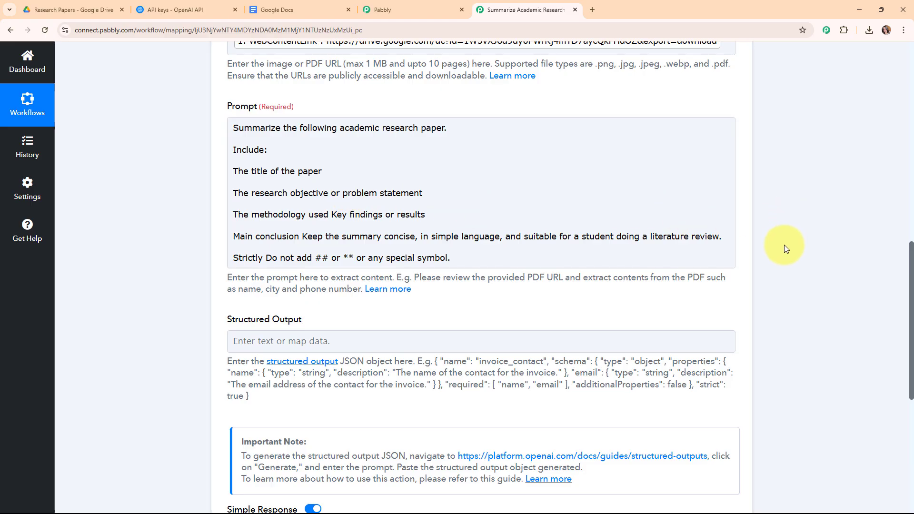
# - Save the OpenAI extraction action and send a test request
pyautogui.scroll(-7, 769, 258)
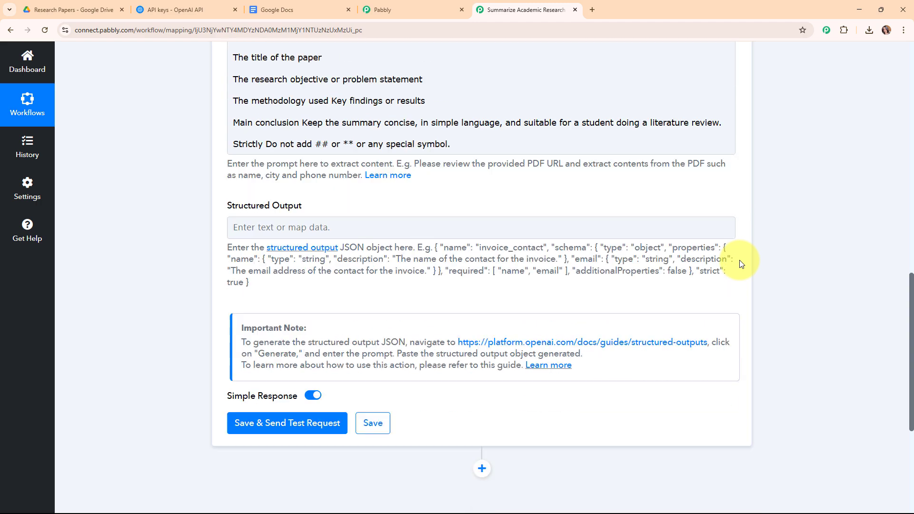
pyautogui.click(291, 204)
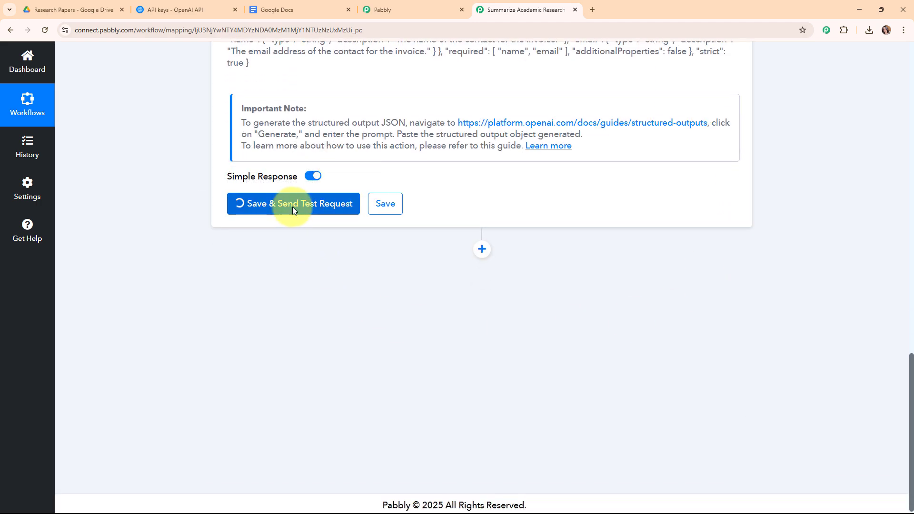
# - Examine the full paper summary in the OpenAI response's Choices 0 Message Content value
pyautogui.scroll(-5, 764, 286)
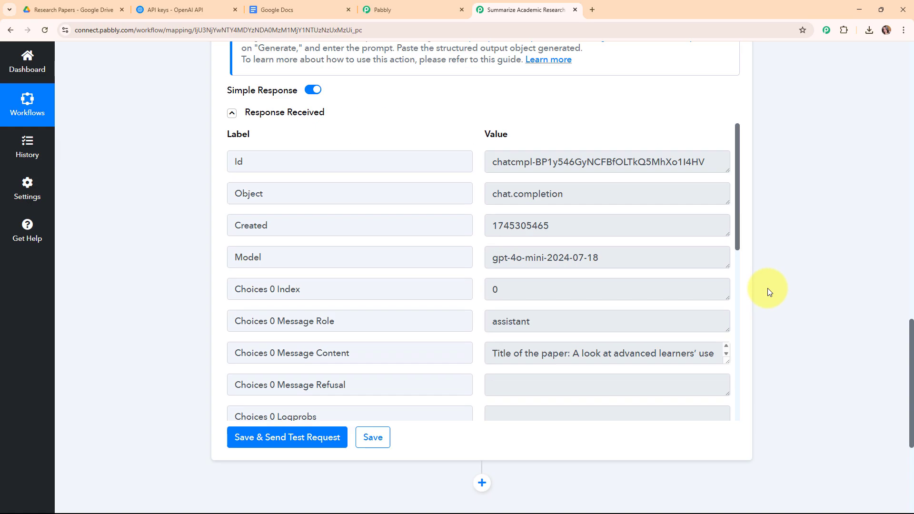
pyautogui.scroll(-3, 261, 210)
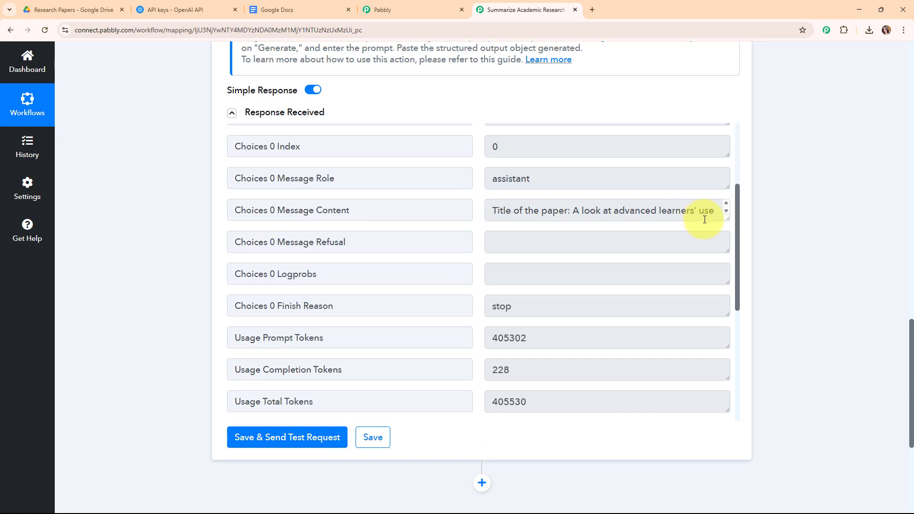
pyautogui.moveTo(727, 219); pyautogui.dragTo(727, 409)
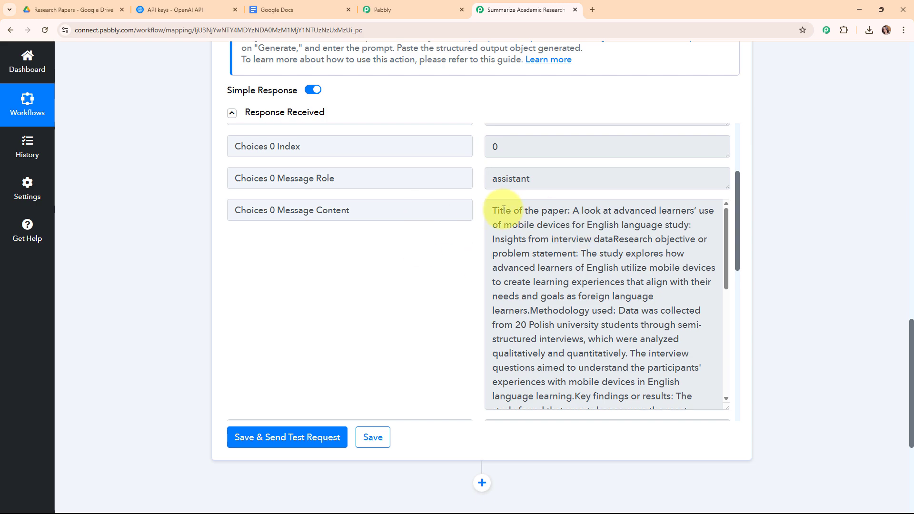
pyautogui.moveTo(492, 211); pyautogui.dragTo(688, 390)
pyautogui.click(310, 265)
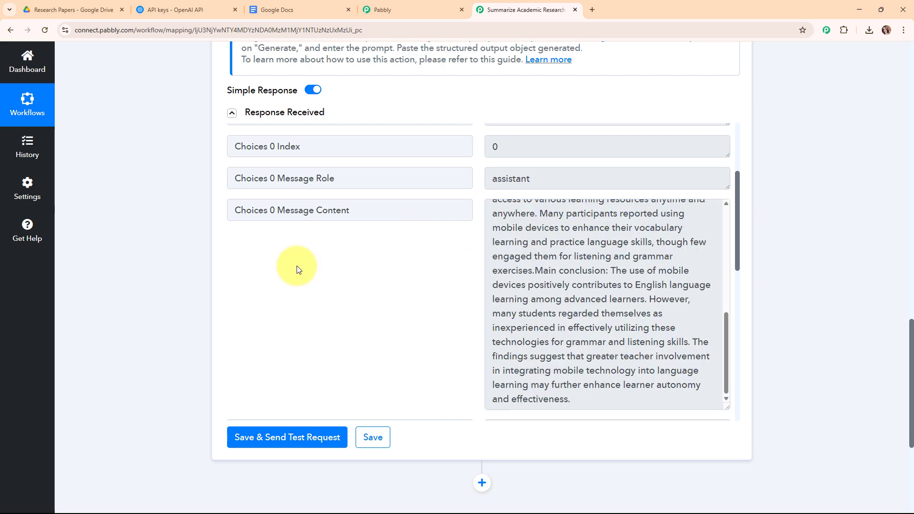
# - Collapse the OpenAI action and add a Google Docs action after it with the event Create a Blank Document
pyautogui.scroll(1, 761, 213)
pyautogui.scroll(15, 752, 210)
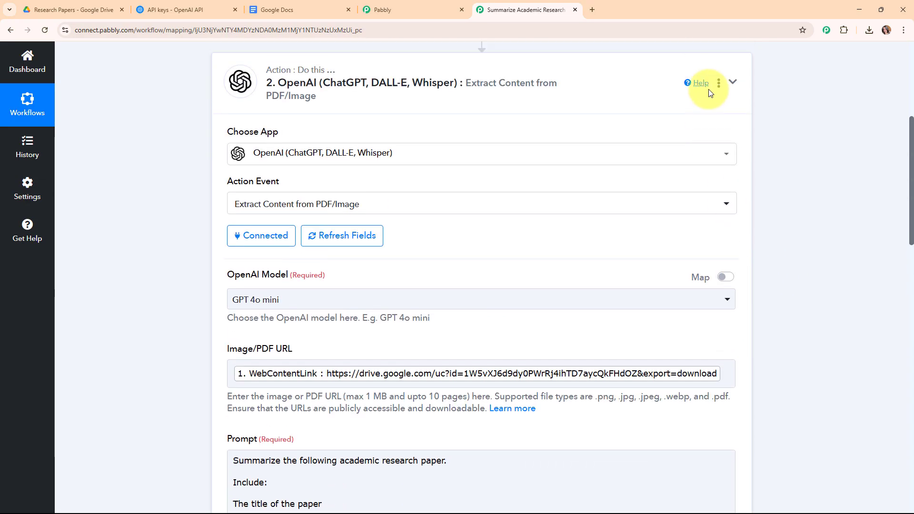
pyautogui.scroll(3, 709, 89)
pyautogui.click(732, 187)
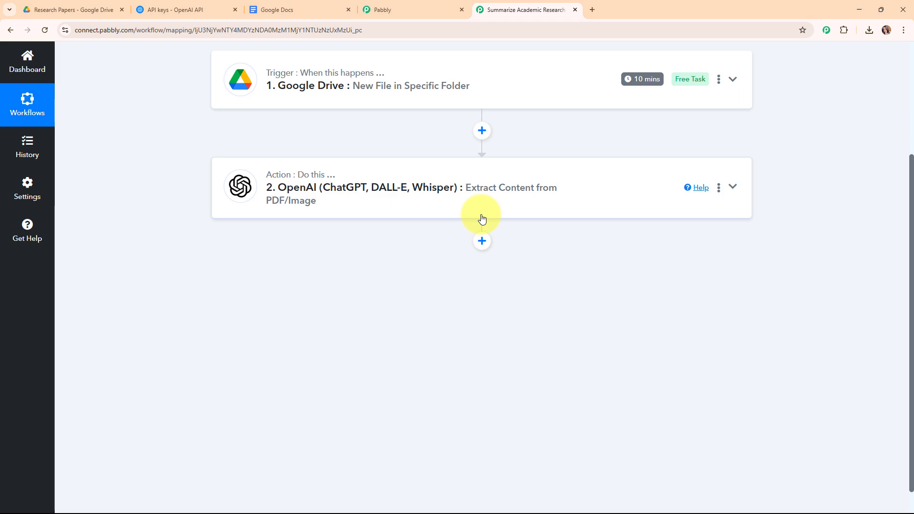
pyautogui.click(482, 242)
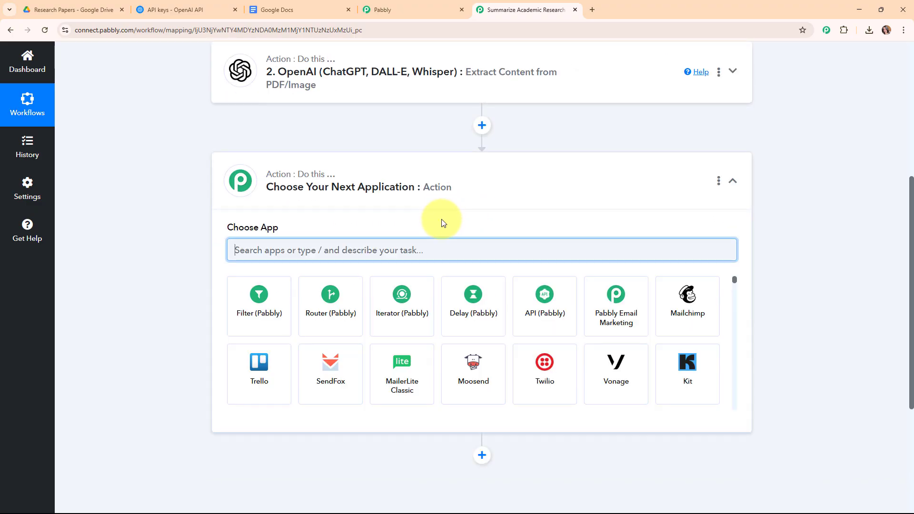
pyautogui.write('goo')
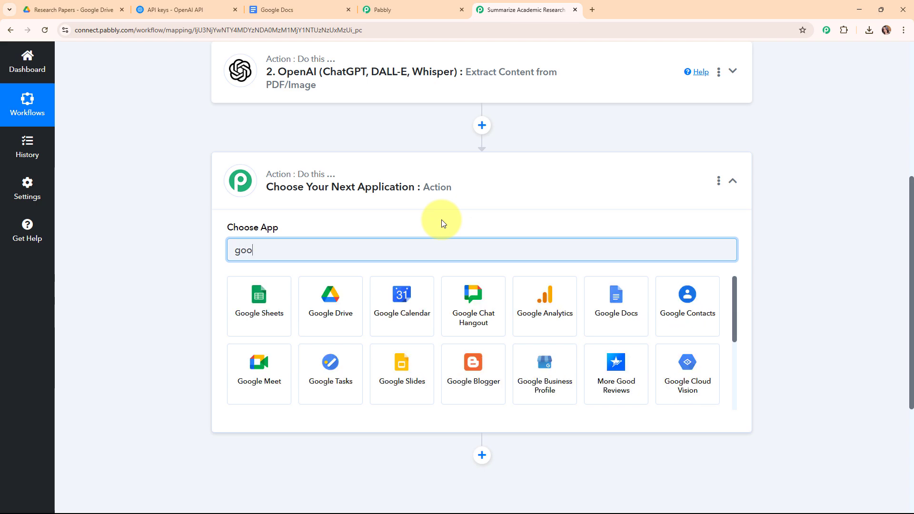
pyautogui.click(595, 296)
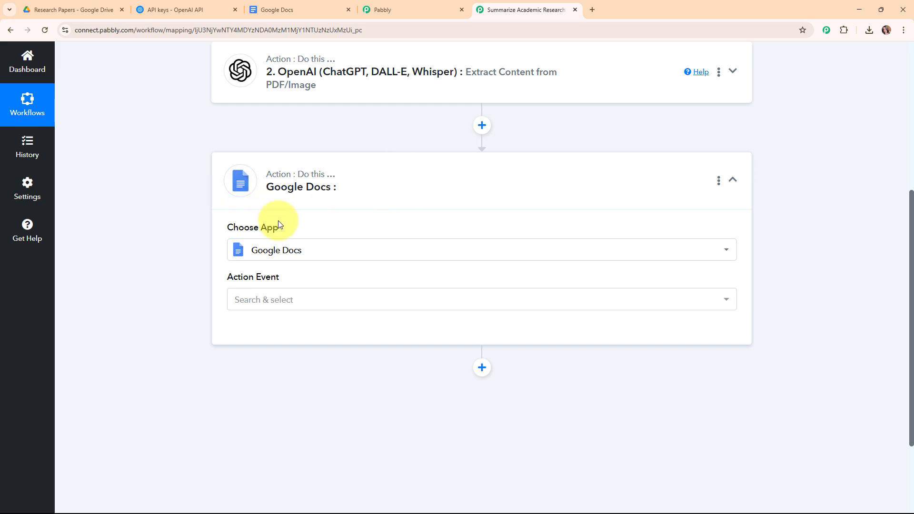
pyautogui.click(323, 309)
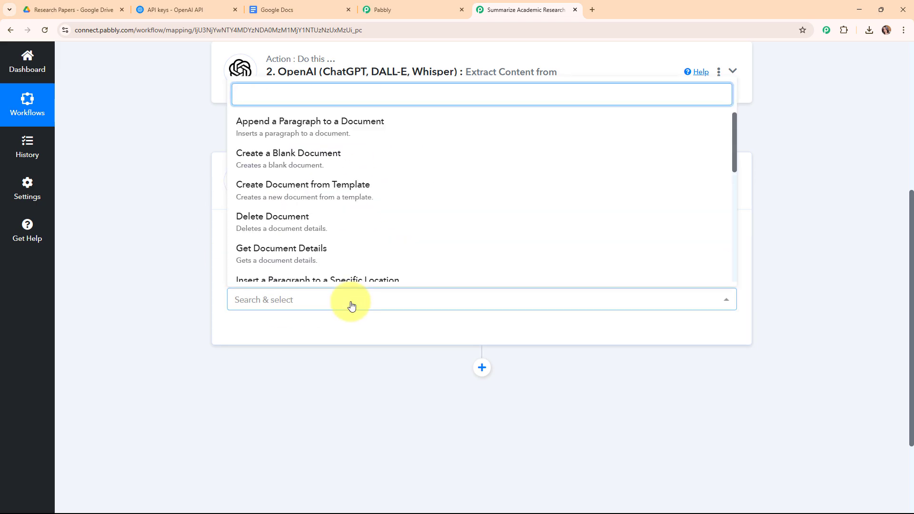
pyautogui.click(324, 163)
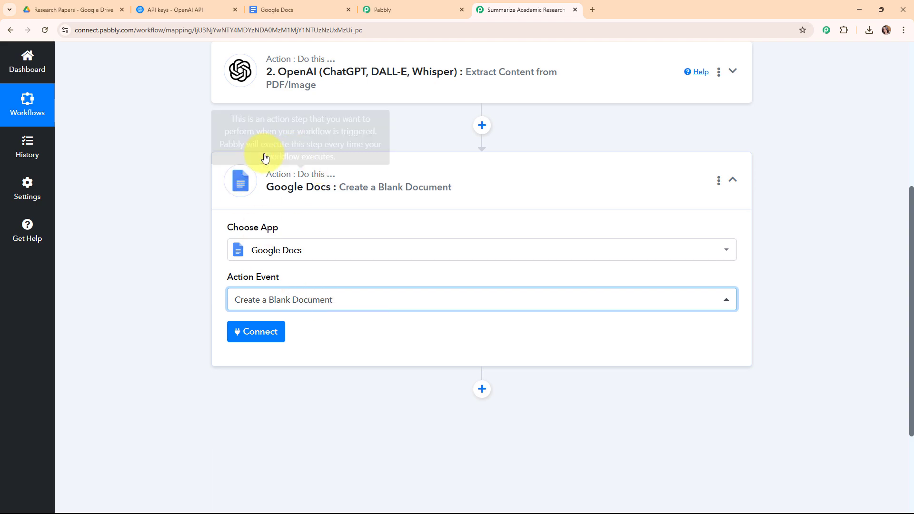
# - Add a new Google Docs connection named Google Docs #23, signing in with the Google account and allowing access
pyautogui.click(263, 335)
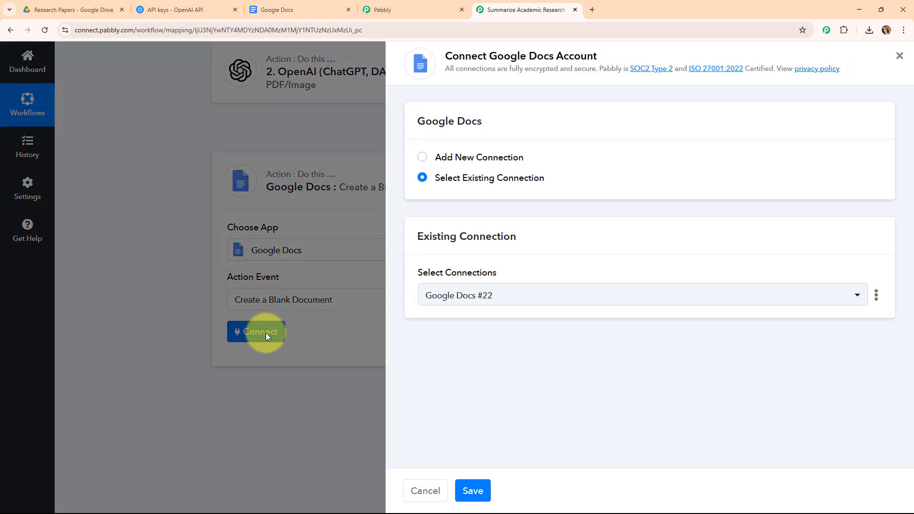
pyautogui.click(422, 158)
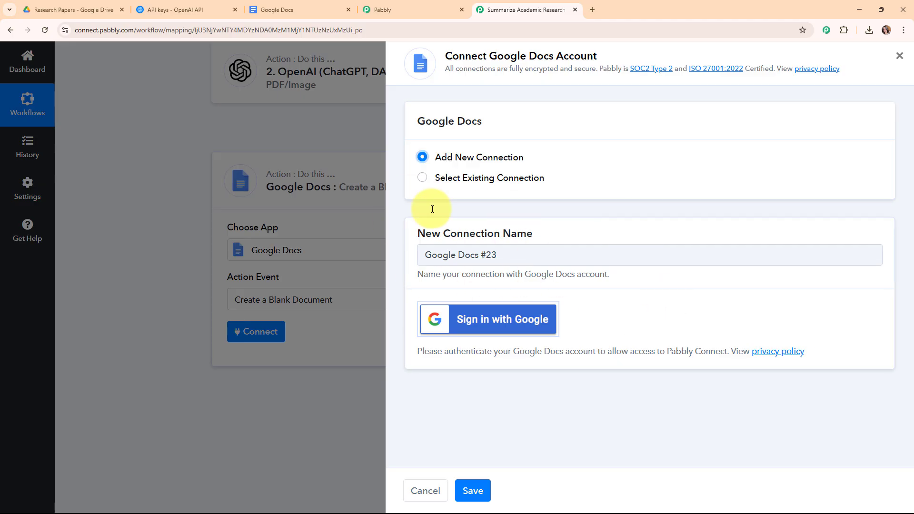
pyautogui.click(513, 326)
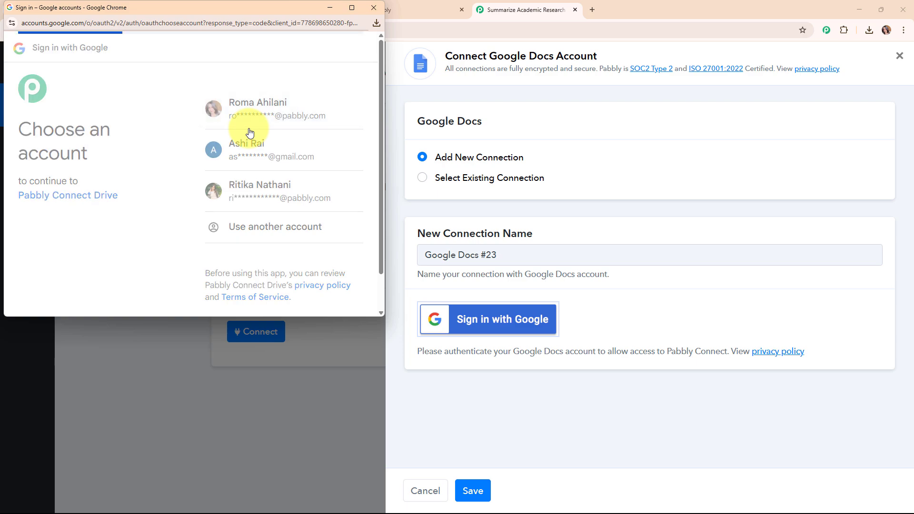
pyautogui.scroll(-3, 241, 129)
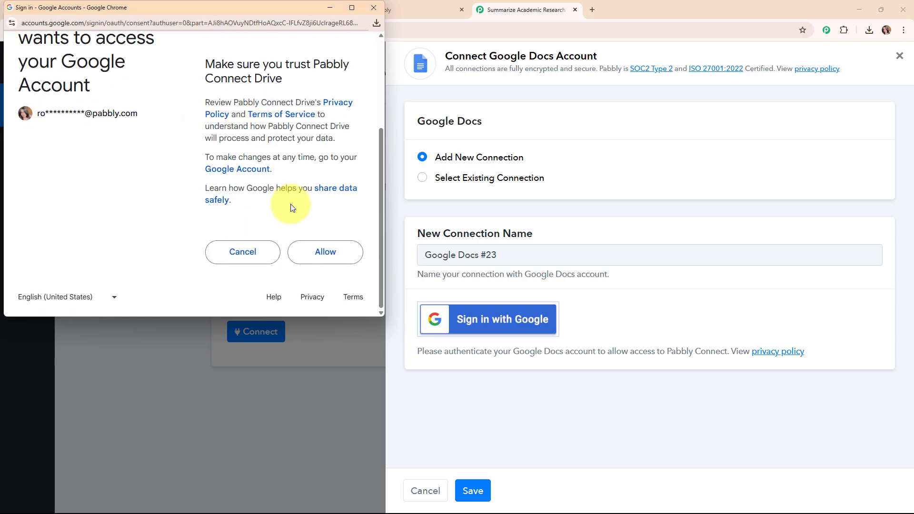
pyautogui.click(316, 250)
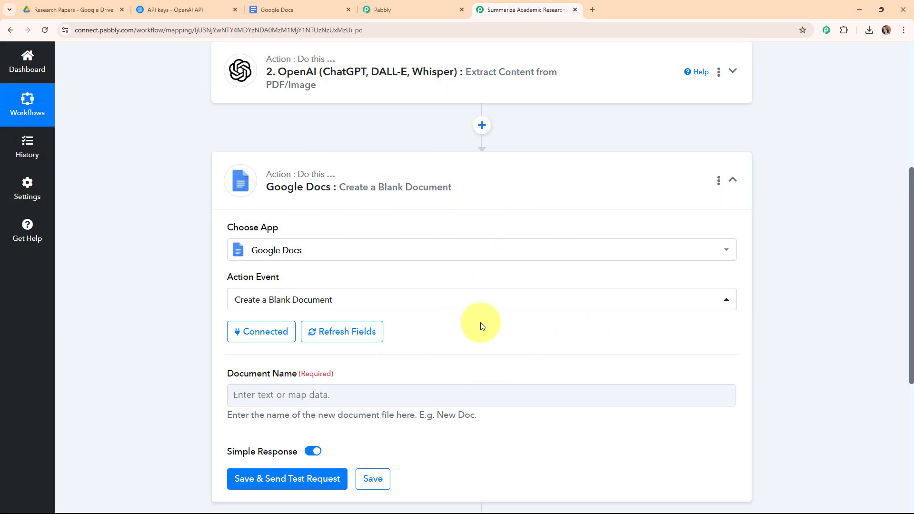
# - Set the document name to "Summary of" followed by the mapped Name value from the Google Drive trigger
pyautogui.scroll(-5, 500, 227)
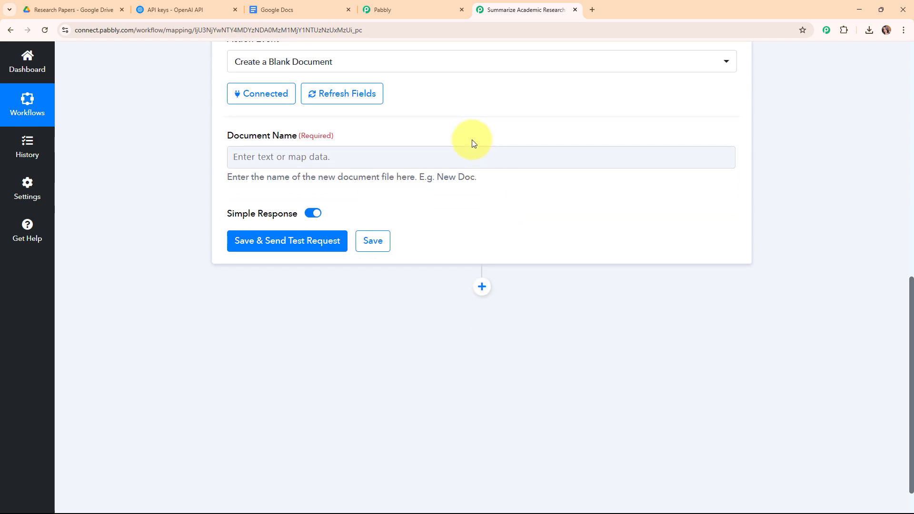
pyautogui.scroll(2, 473, 143)
pyautogui.moveTo(227, 235); pyautogui.dragTo(357, 239)
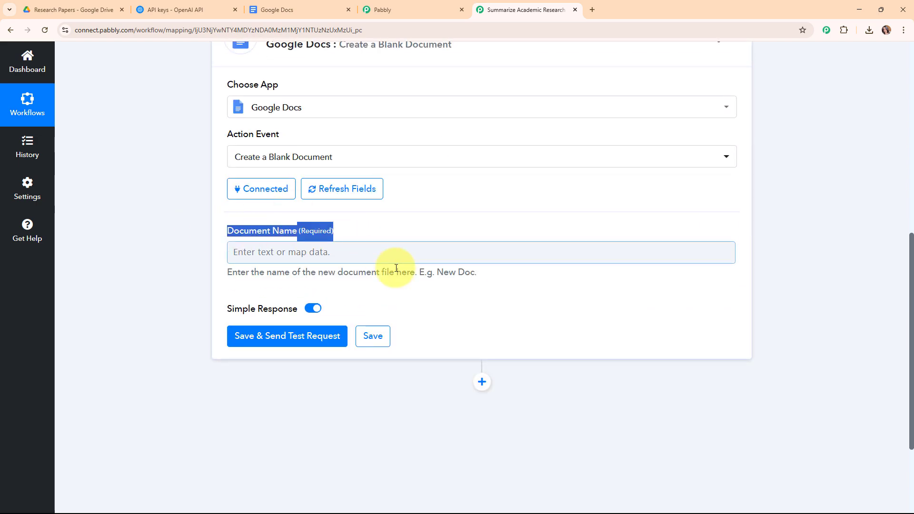
pyautogui.click(451, 300)
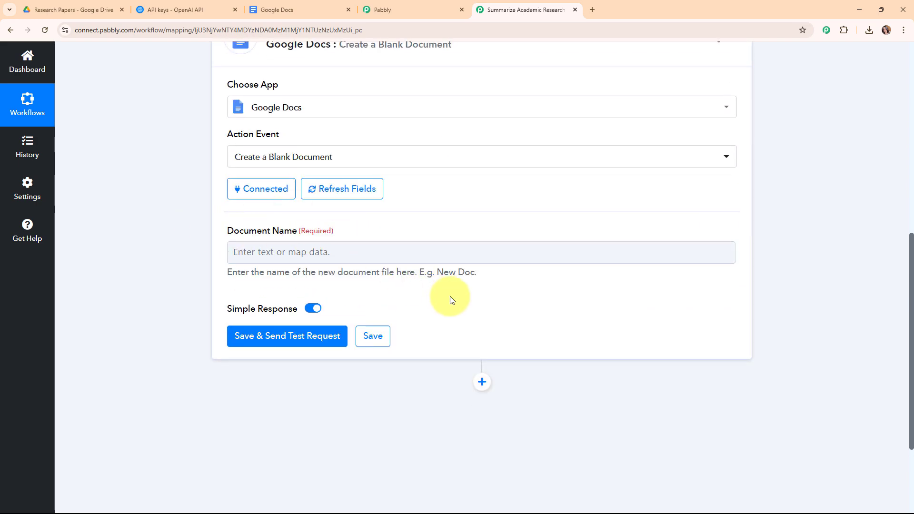
pyautogui.click(315, 246)
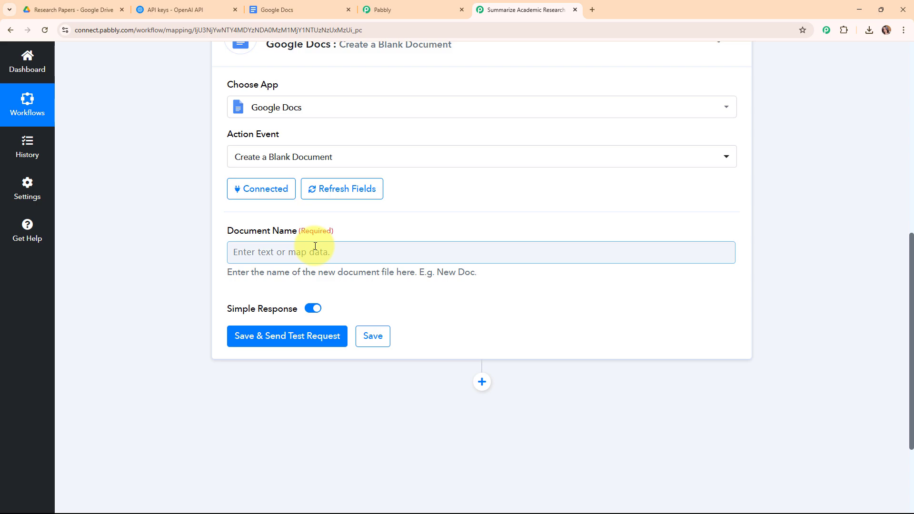
pyautogui.click(312, 249)
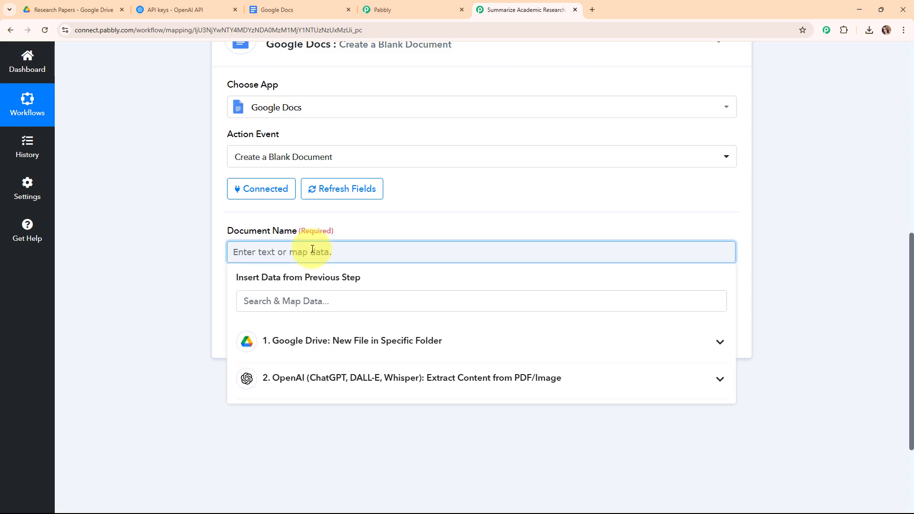
pyautogui.write('Summary of')
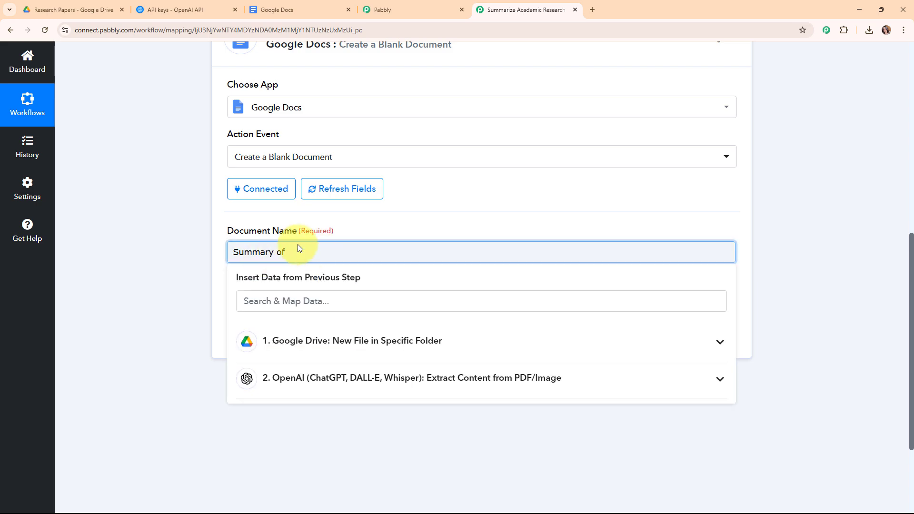
pyautogui.click(373, 301)
pyautogui.write('nam')
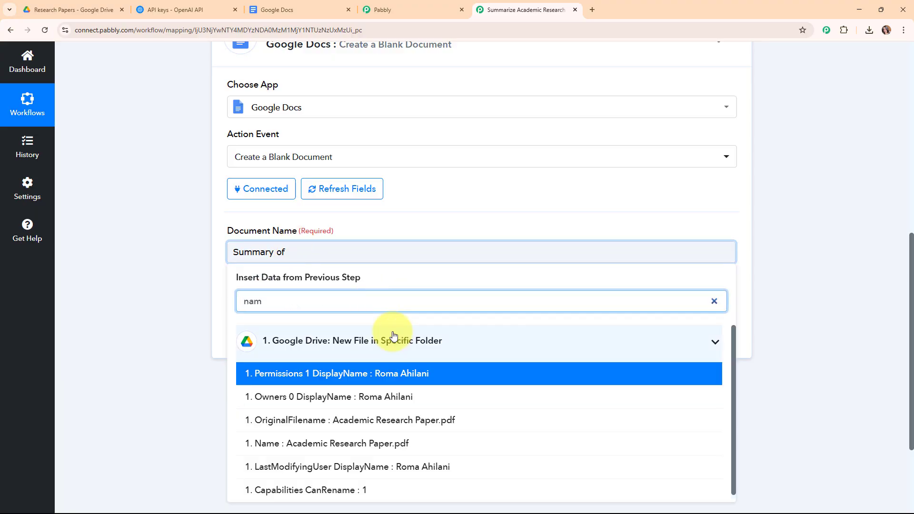
pyautogui.click(408, 444)
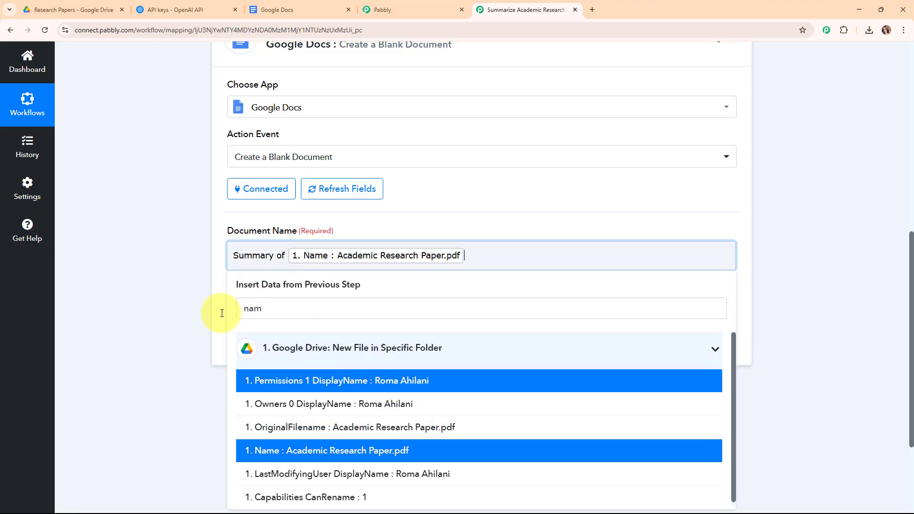
pyautogui.click(221, 312)
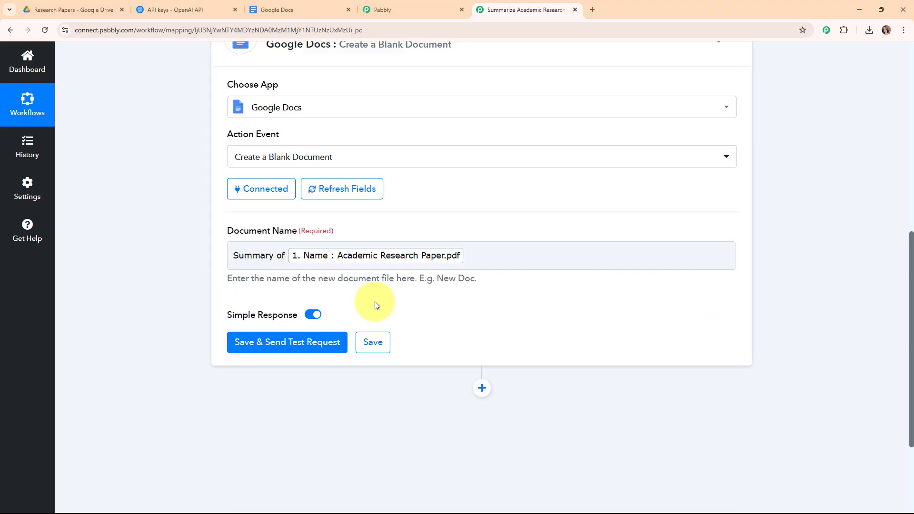
pyautogui.click(240, 276)
# - Save the Create a Blank Document action, send a test request, and collapse the action after checking its response
pyautogui.scroll(-3, 442, 309)
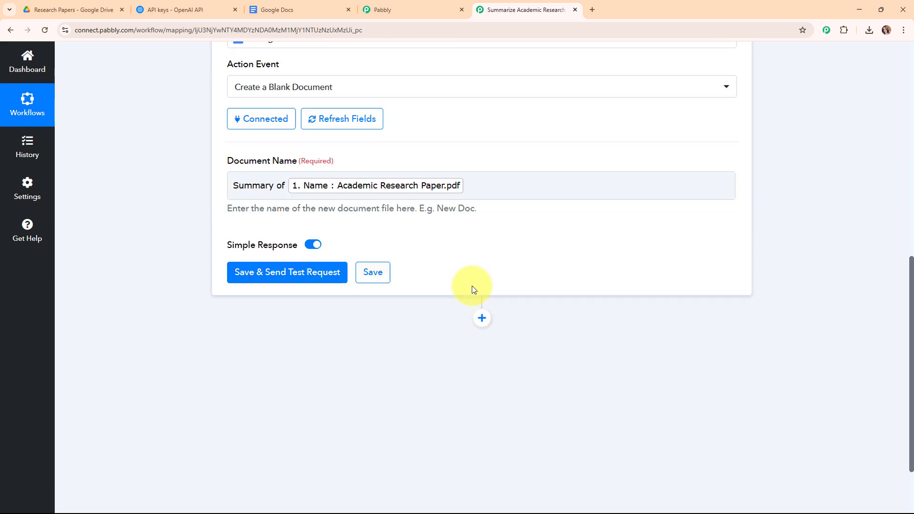
pyautogui.click(285, 208)
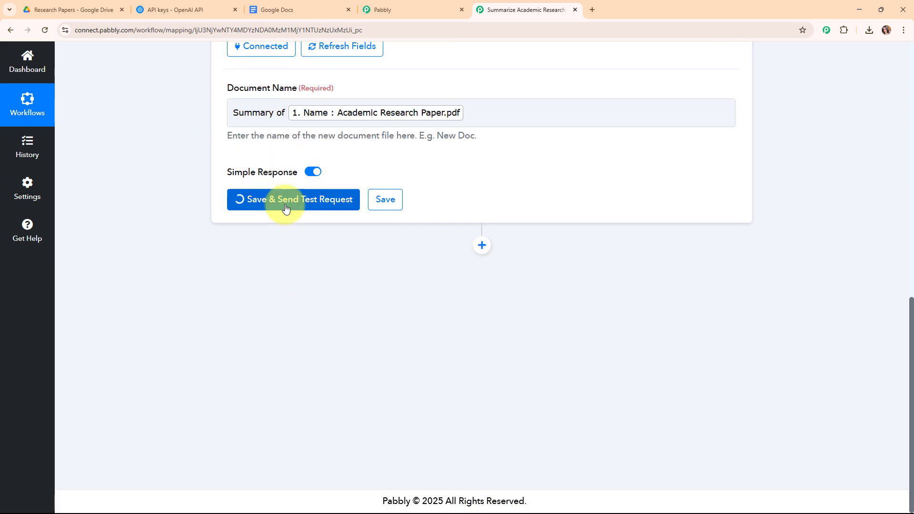
pyautogui.scroll(-2, 474, 356)
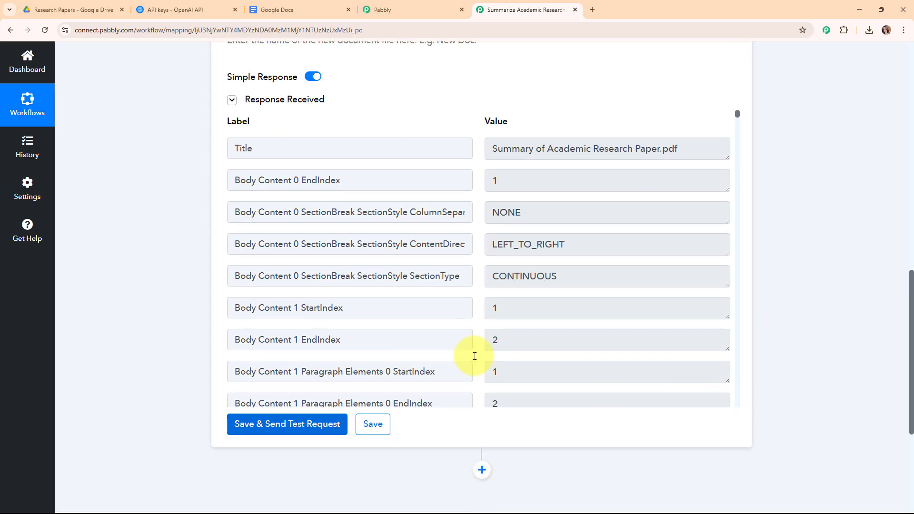
pyautogui.scroll(4, 777, 298)
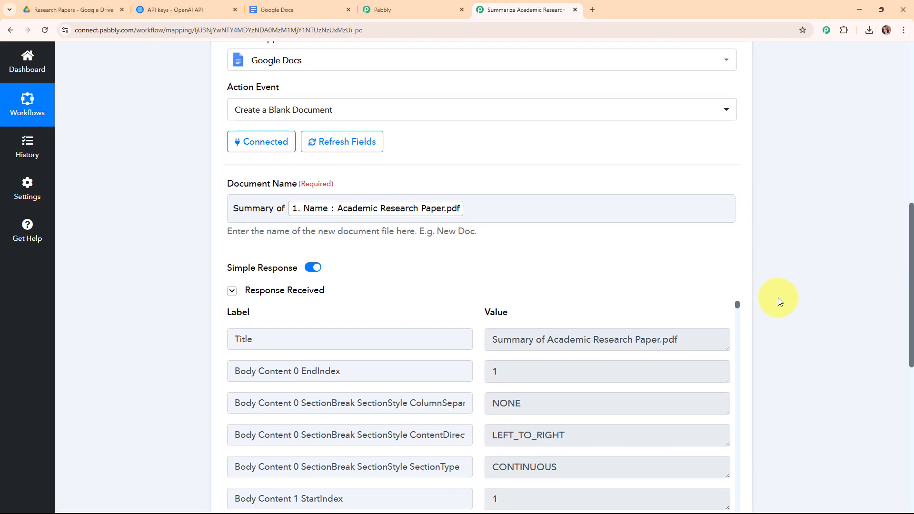
pyautogui.scroll(6, 777, 297)
pyautogui.click(728, 273)
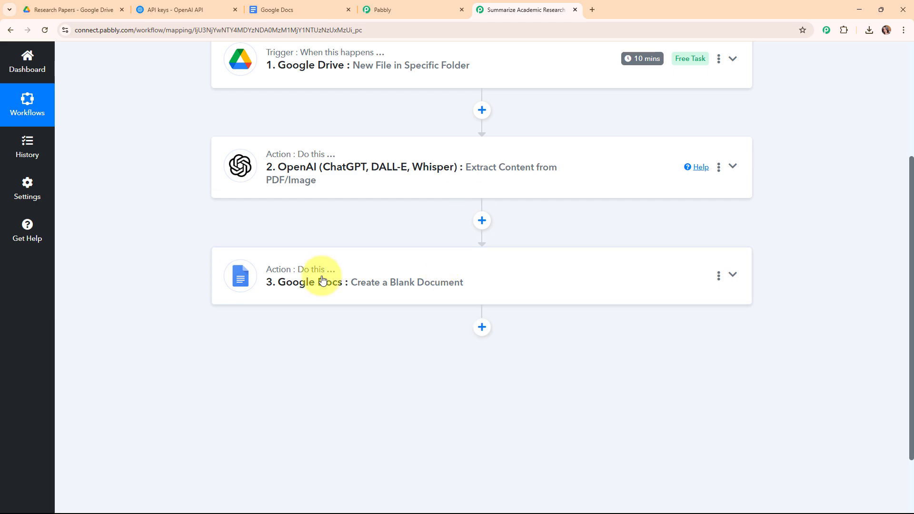
# - Switch to Google Docs and open the newly created document Summary of Academic Research Paper.pdf to check it
pyautogui.click(321, 6)
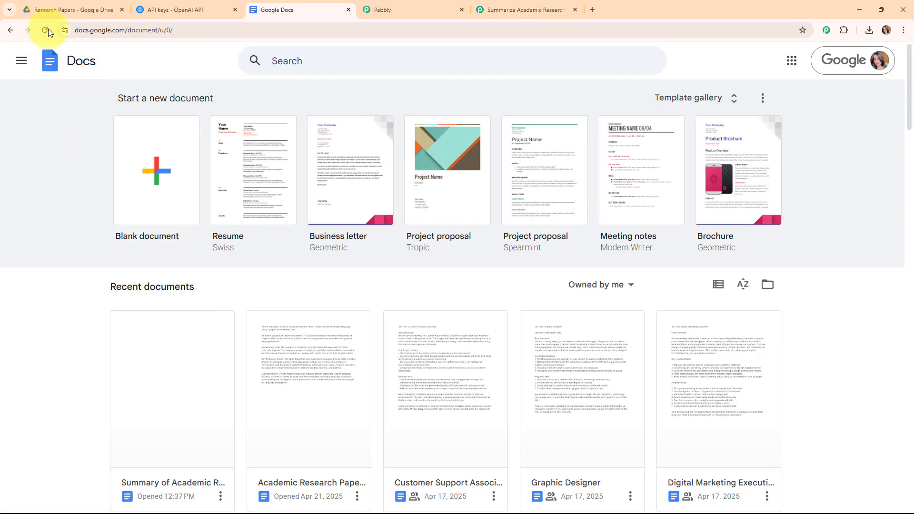
pyautogui.scroll(-3, 406, 242)
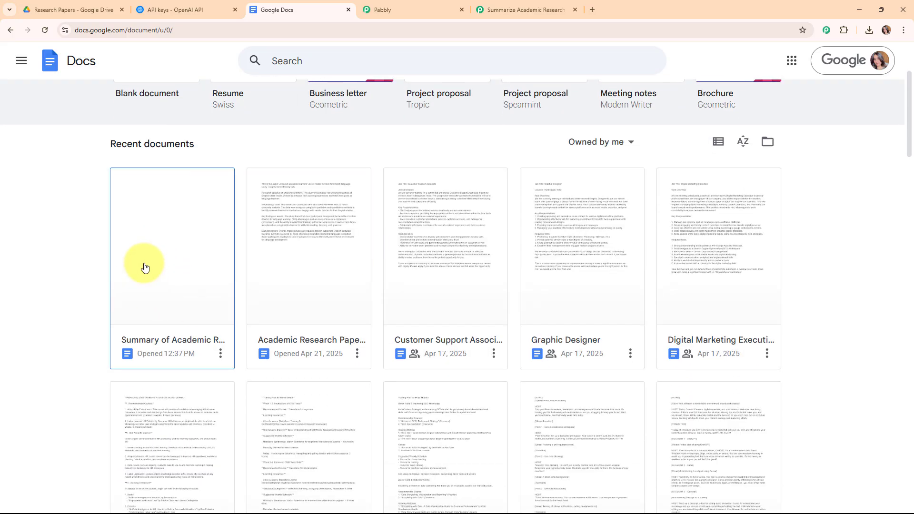
pyautogui.click(153, 351)
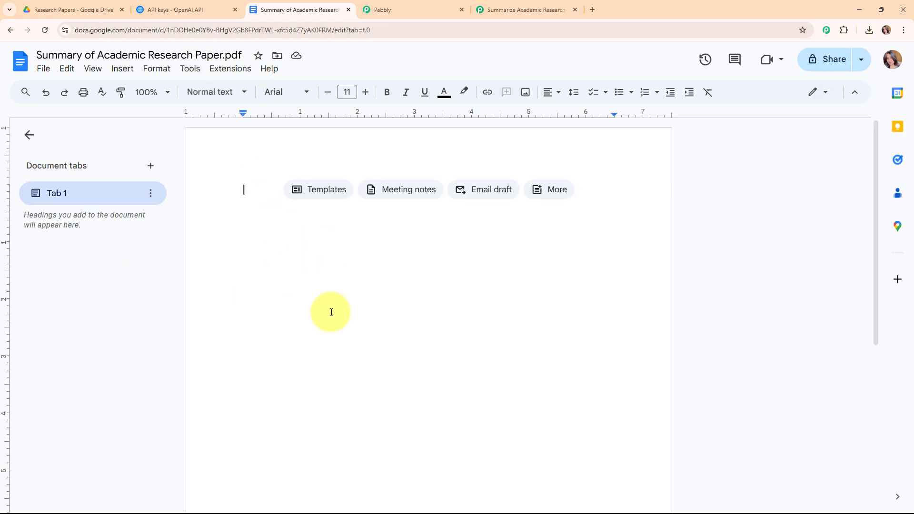
# - Return to Pabbly Connect and add a Google Docs action after step 3 with the event Append a Paragraph to a Document
pyautogui.click(513, 8)
pyautogui.scroll(-1, 607, 213)
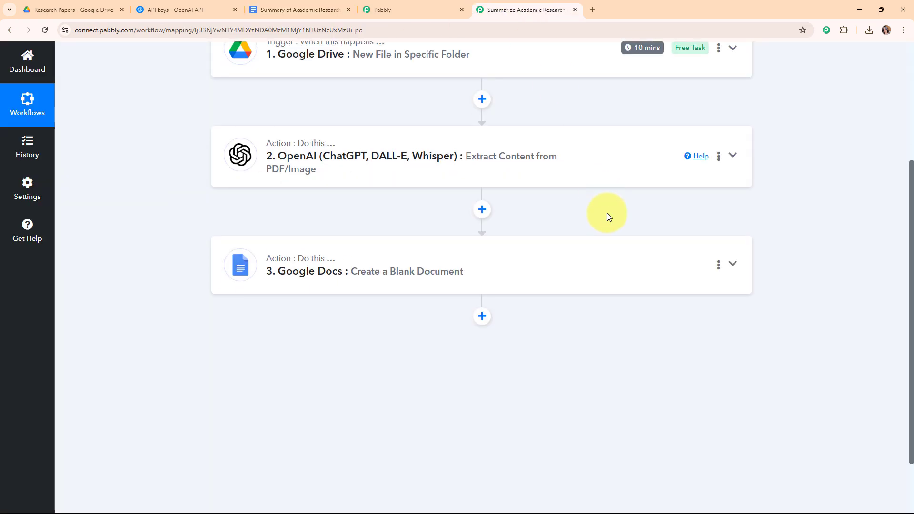
pyautogui.scroll(-2, 482, 247)
pyautogui.click(481, 247)
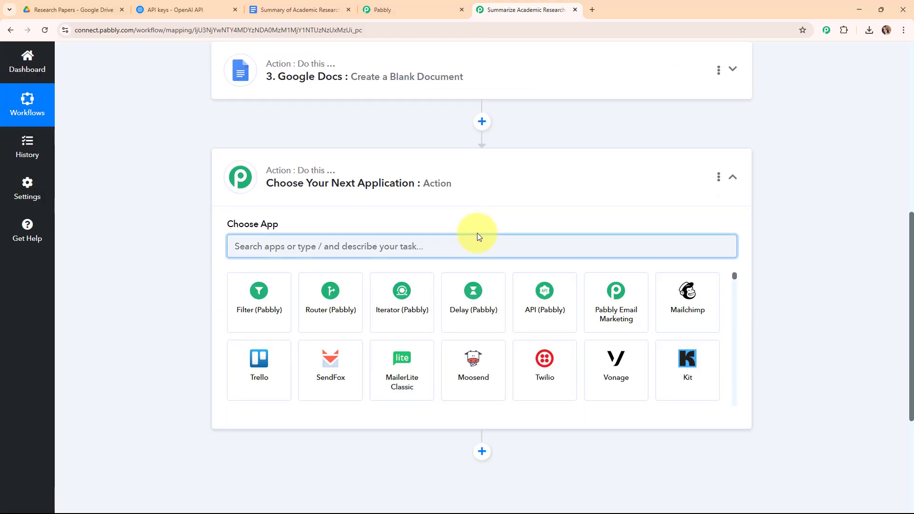
pyautogui.write('goo')
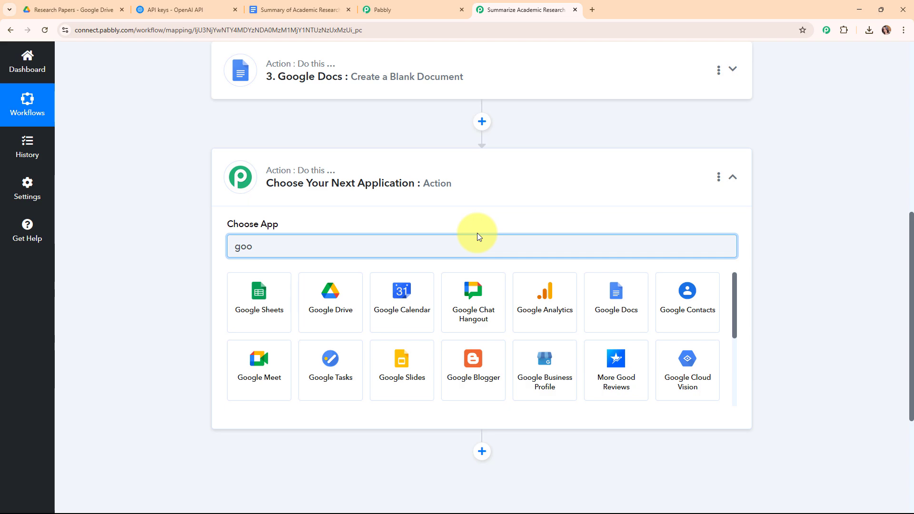
pyautogui.click(618, 287)
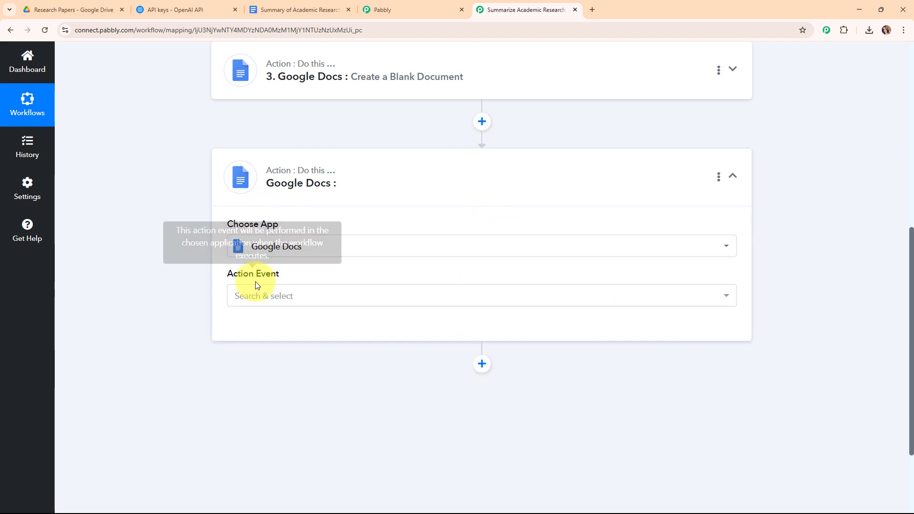
pyautogui.click(256, 295)
pyautogui.click(238, 123)
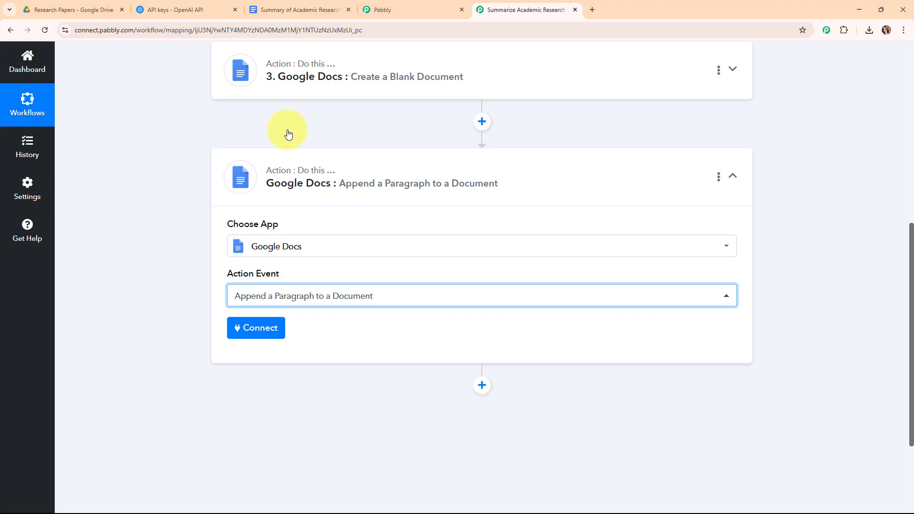
# - Connect the Append a Paragraph to a Document action to Google Docs
pyautogui.scroll(3, 288, 135)
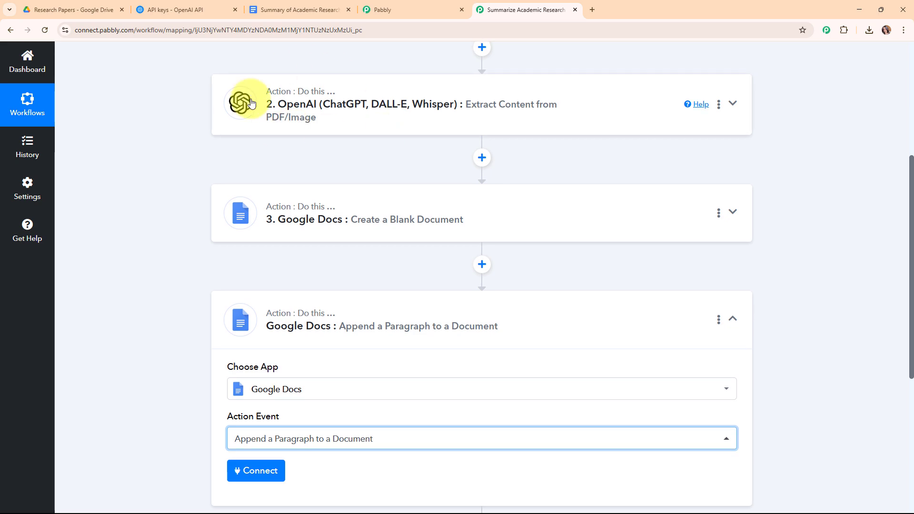
pyautogui.scroll(-1, 396, 175)
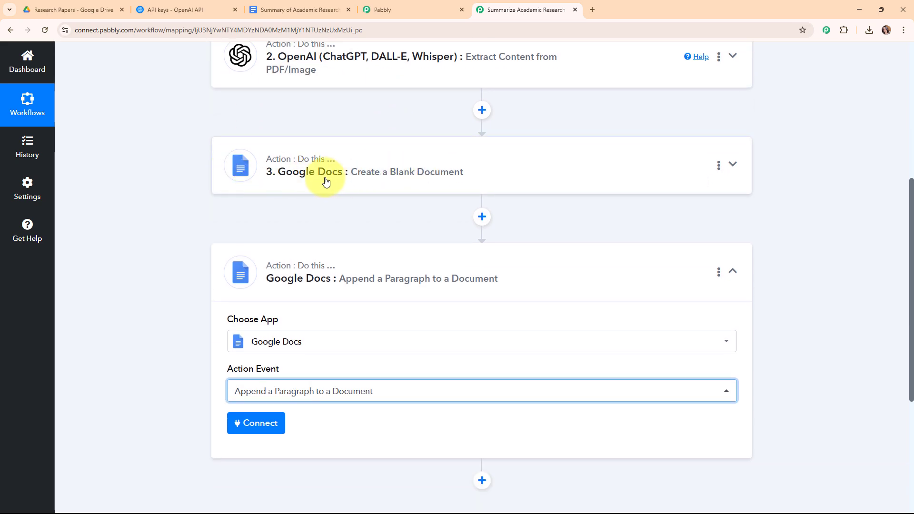
pyautogui.scroll(-4, 326, 182)
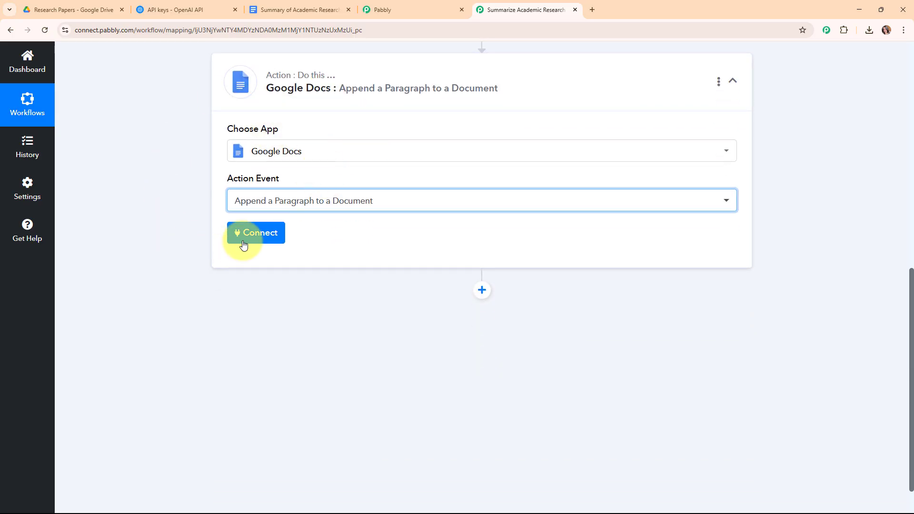
pyautogui.click(244, 245)
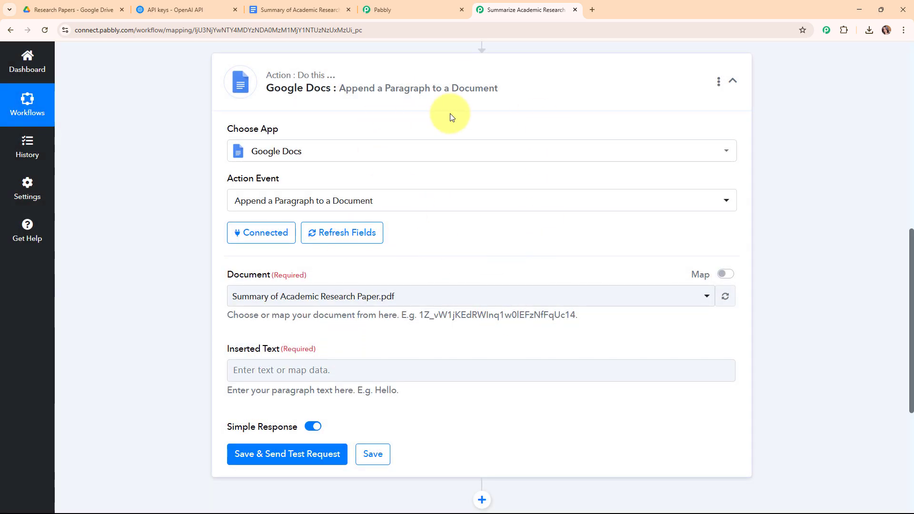
# - Turn on mapping for the Document field and clear its preset document ID
pyautogui.scroll(-2, 470, 223)
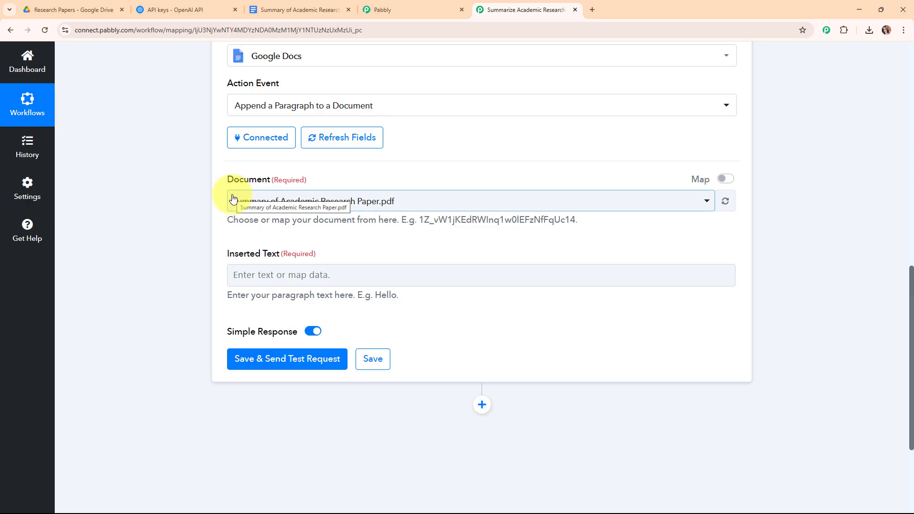
pyautogui.click(497, 211)
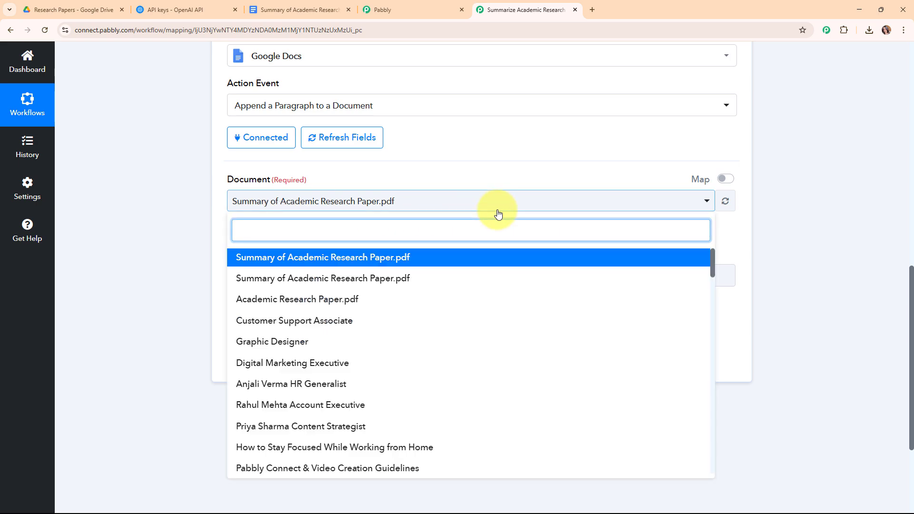
pyautogui.scroll(-5, 493, 288)
pyautogui.click(640, 200)
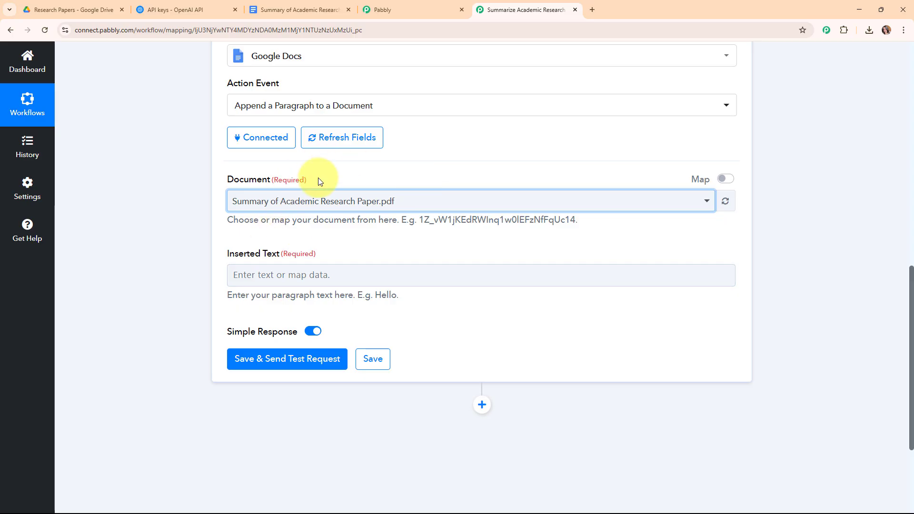
pyautogui.click(727, 179)
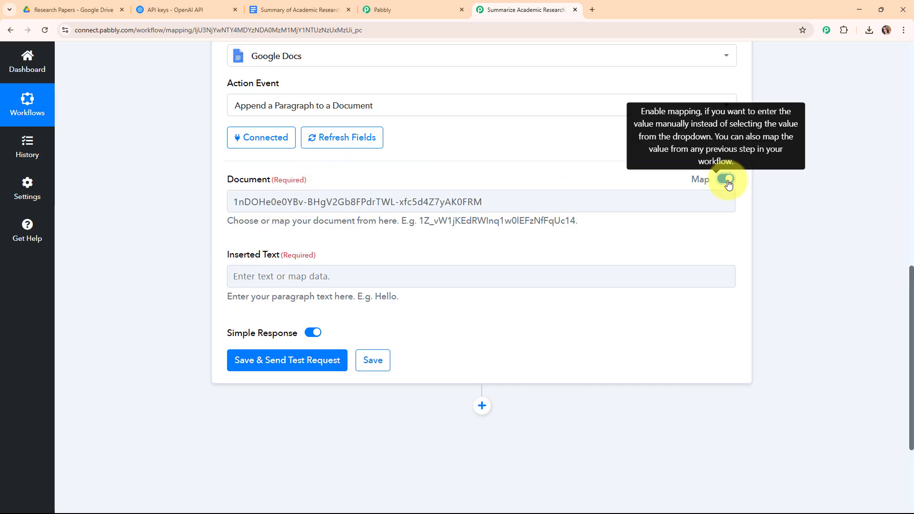
pyautogui.moveTo(561, 204); pyautogui.dragTo(185, 209)
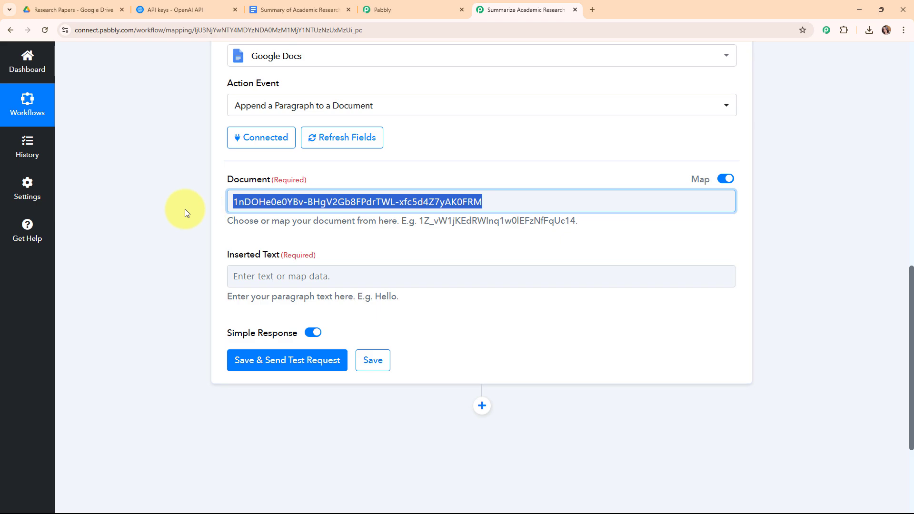
pyautogui.press('BackSpace')
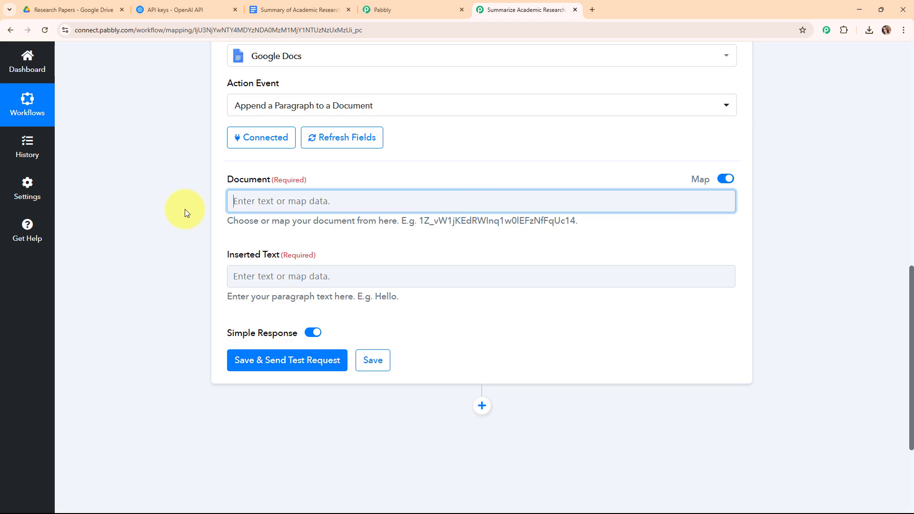
# - Map the Document field to the DocumentId from the Create a Blank Document action
pyautogui.click(349, 138)
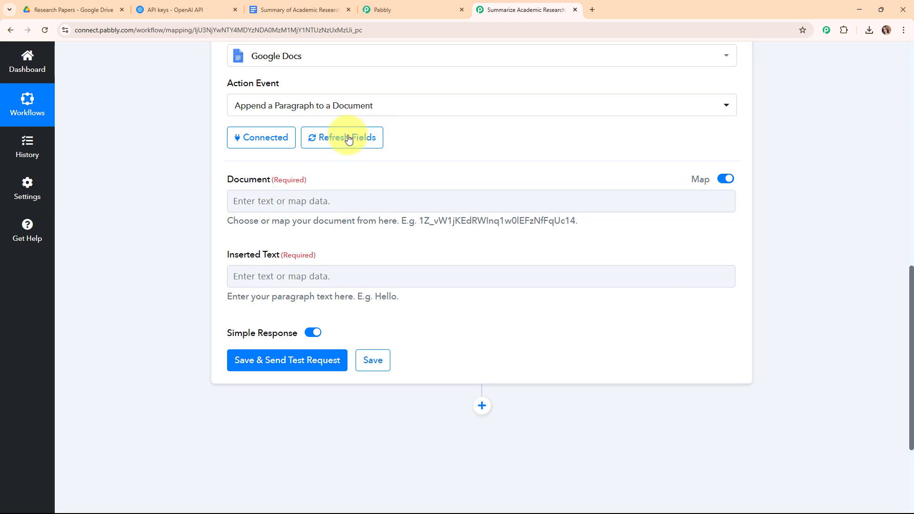
pyautogui.click(258, 206)
pyautogui.click(277, 248)
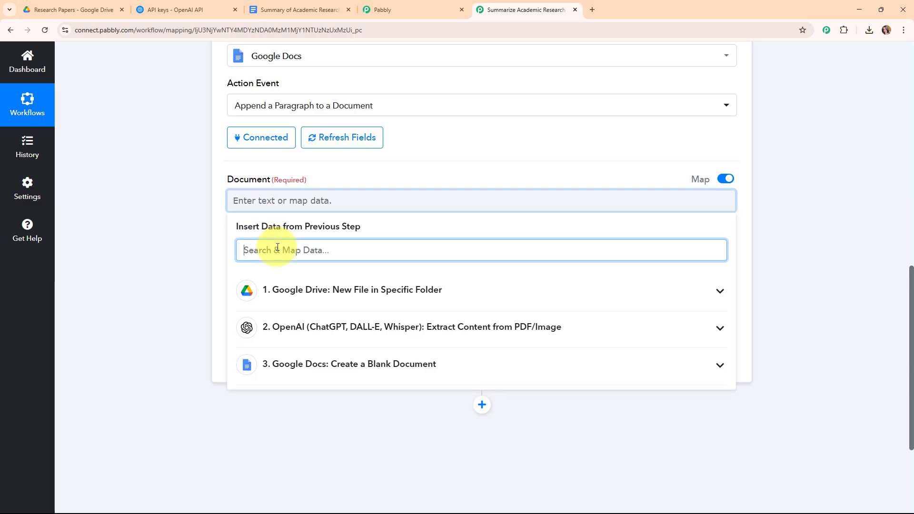
pyautogui.write('documentid')
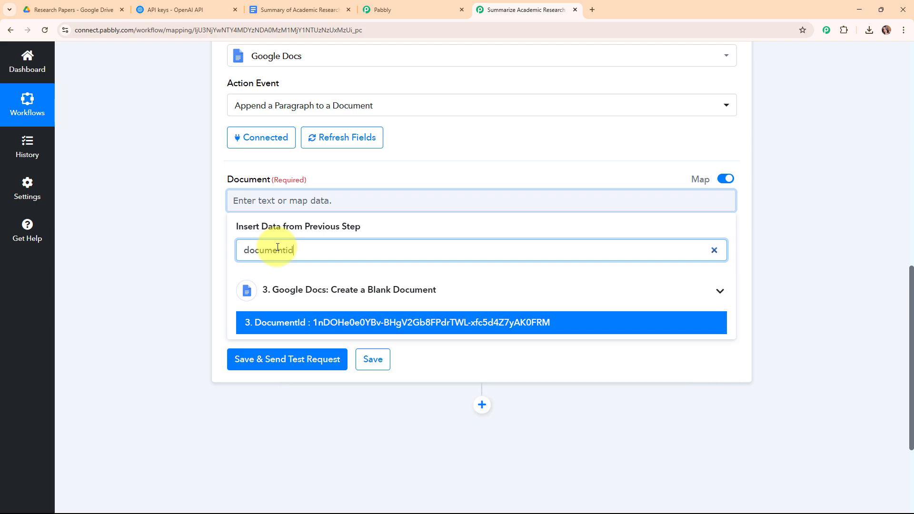
pyautogui.click(383, 322)
pyautogui.click(142, 215)
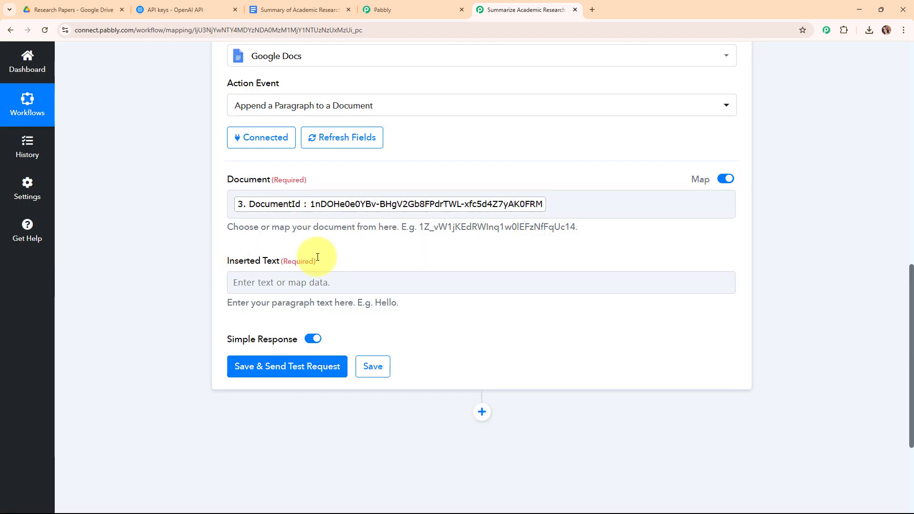
# - Map the Inserted Text field to Choices 0 Message Content from the OpenAI action
pyautogui.click(264, 282)
pyautogui.scroll(-3, 814, 243)
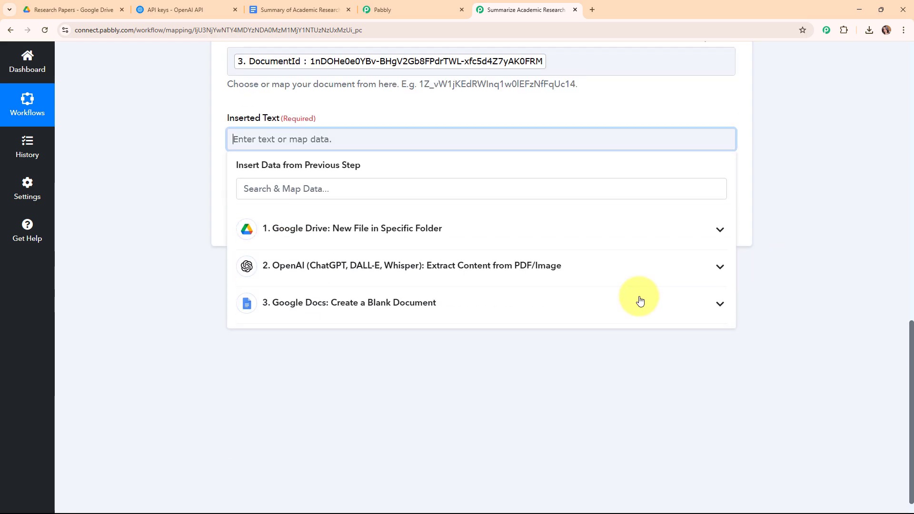
pyautogui.click(397, 267)
pyautogui.scroll(-2, 442, 338)
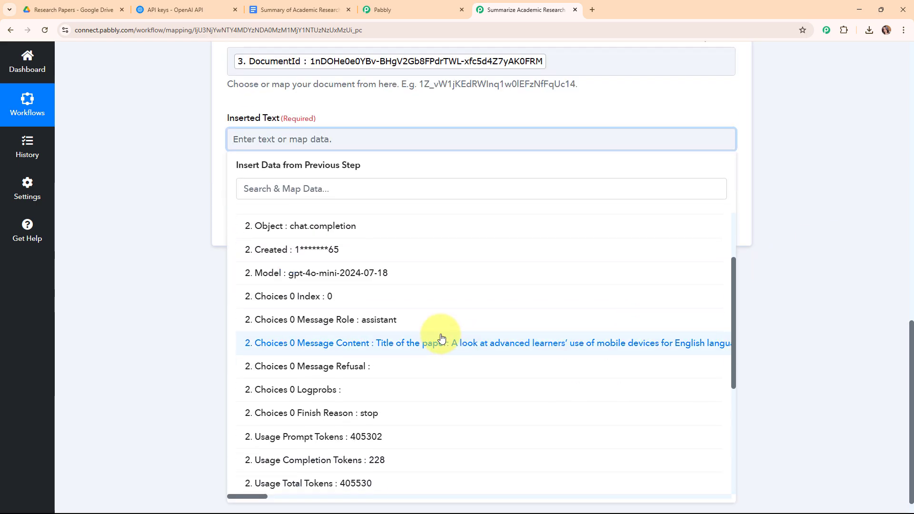
pyautogui.click(441, 338)
pyautogui.click(229, 243)
pyautogui.scroll(1, 536, 310)
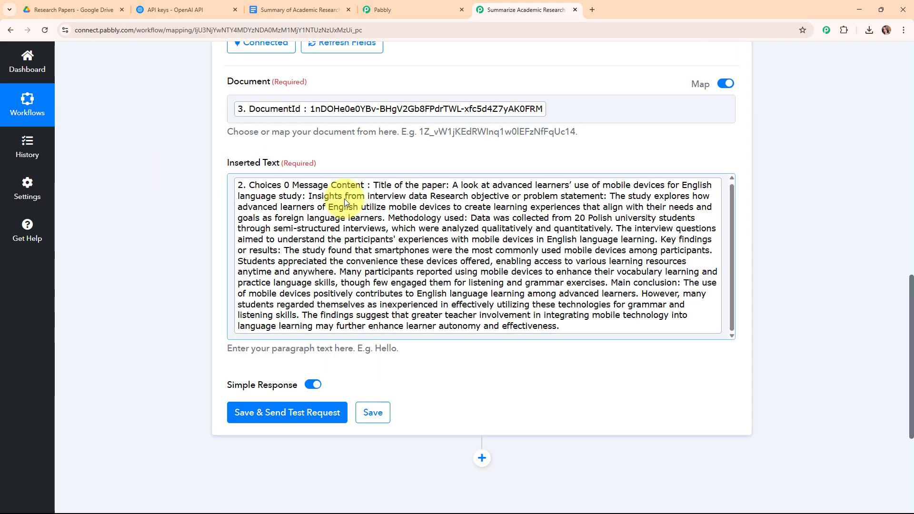
# - Save the Append a Paragraph to a Document action, send a test request, and collapse the action
pyautogui.scroll(-5, 344, 198)
pyautogui.click(297, 208)
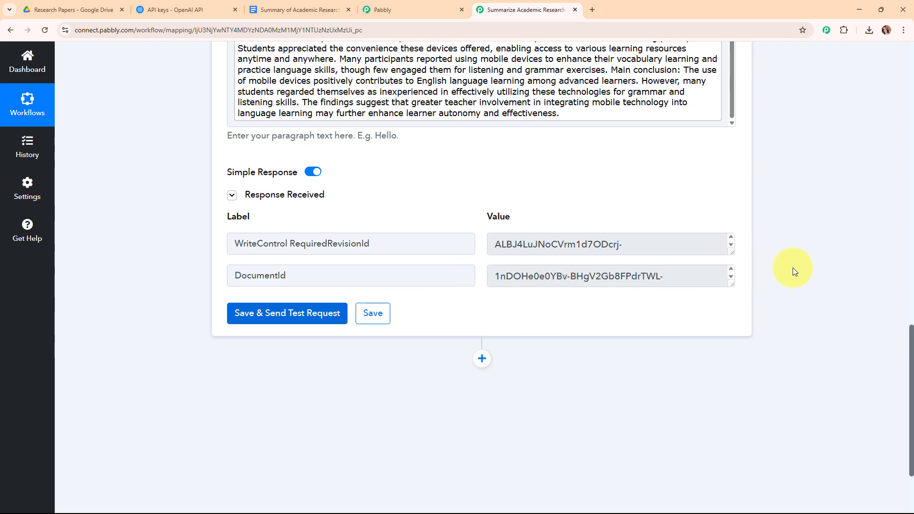
pyautogui.scroll(8, 785, 285)
pyautogui.scroll(4, 761, 286)
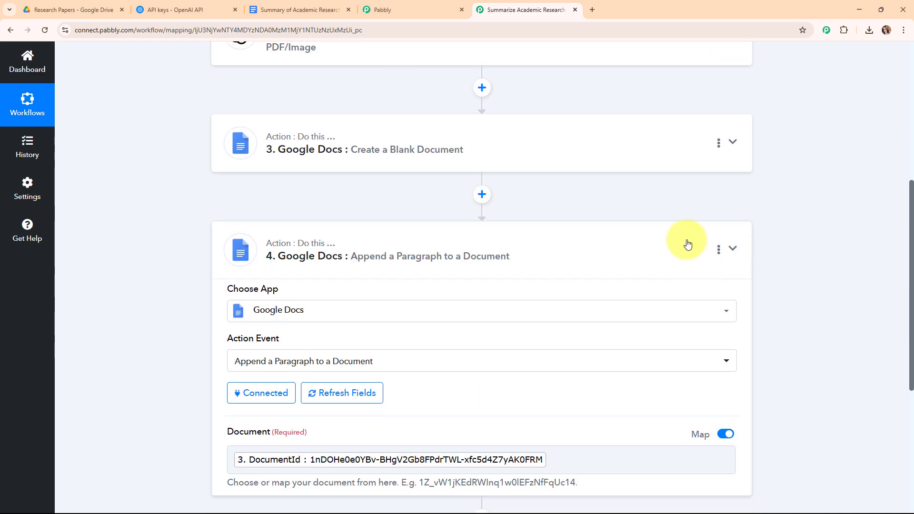
pyautogui.click(671, 237)
# - Switch to Google Docs and check the text inserted in Summary of Academic Research Paper.pdf
pyautogui.scroll(3, 658, 218)
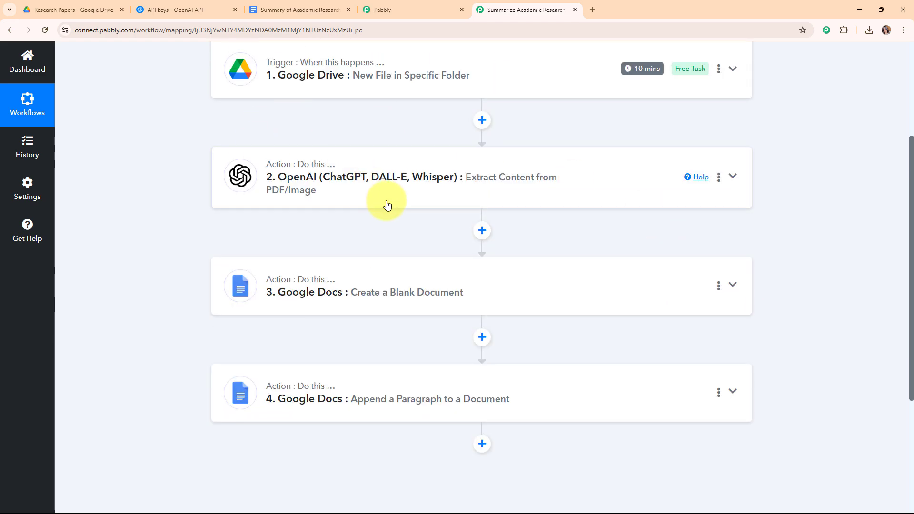
pyautogui.scroll(4, 385, 201)
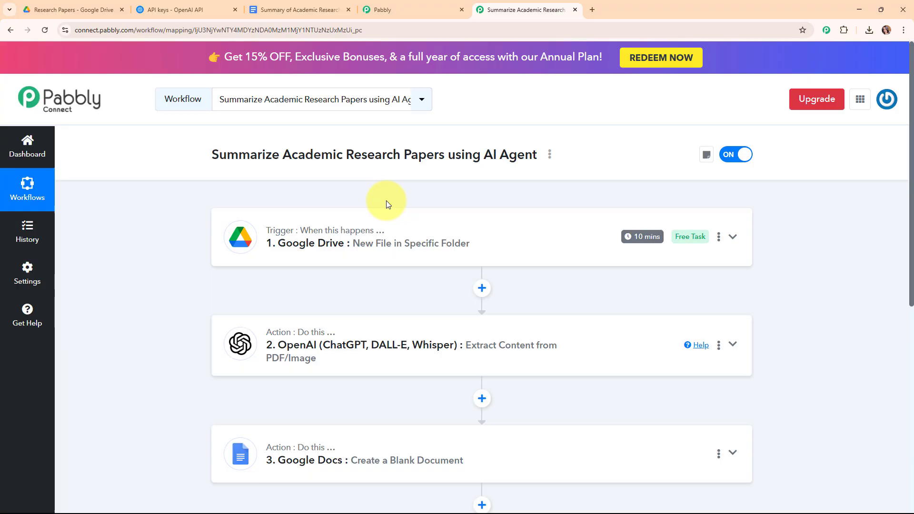
pyautogui.click(301, 6)
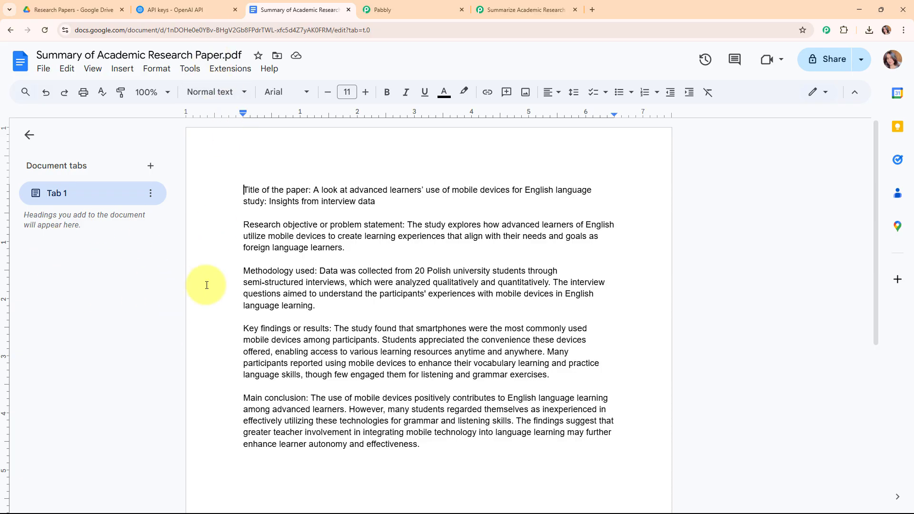
# - Switch back to Pabbly Connect and review the trigger, actions and title of the Summarize Academic Research Papers using AI Agent workflow
pyautogui.click(538, 9)
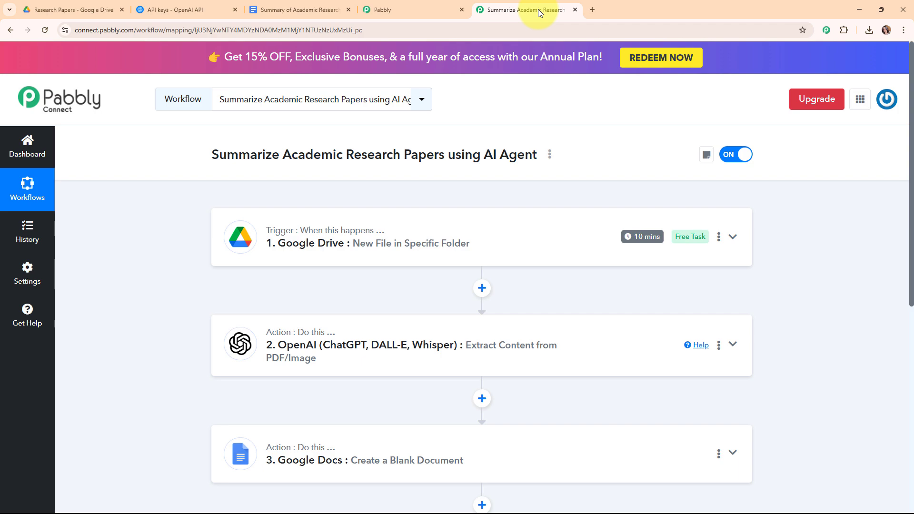
pyautogui.scroll(-3, 547, 169)
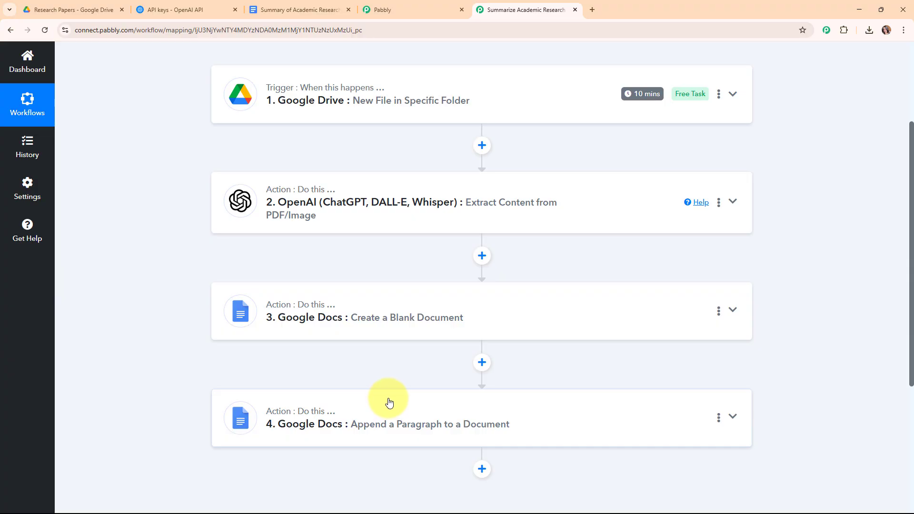
pyautogui.scroll(3, 388, 402)
pyautogui.tripleClick(318, 167)
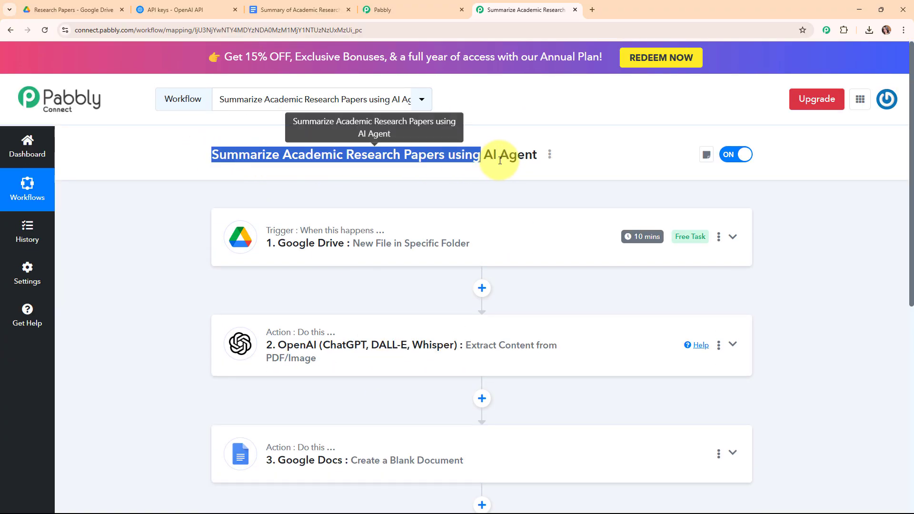